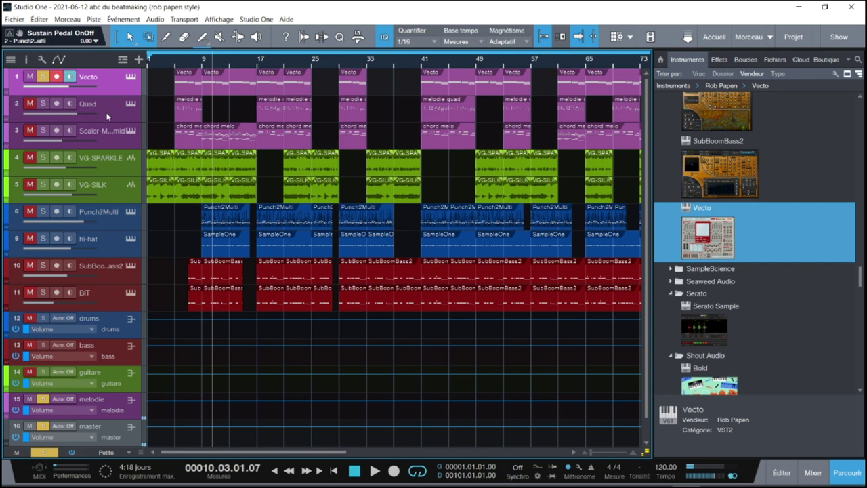
Open the Quad track's instrument editor, shift it clear of the arrangement, and turn off solo on the Vecto track
{"action": "left_click", "coordinate": [131, 104]}
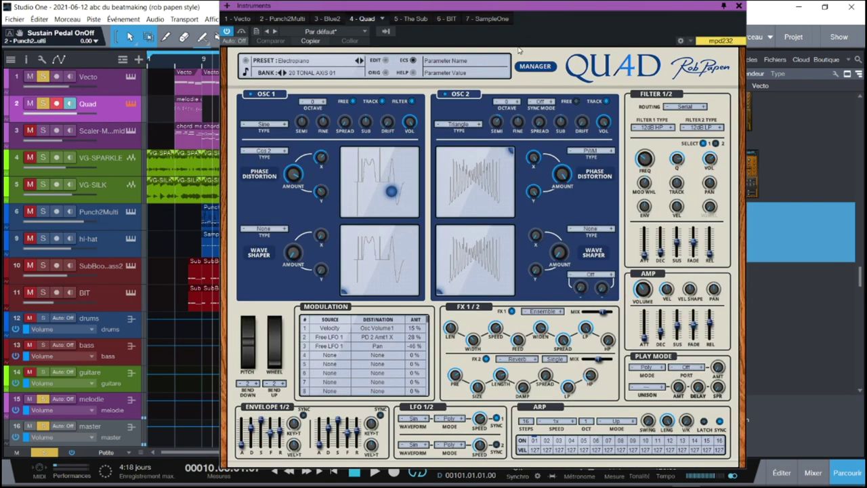
{"action": "left_click_drag", "start_coordinate": [524, 5], "coordinate": [586, 3]}
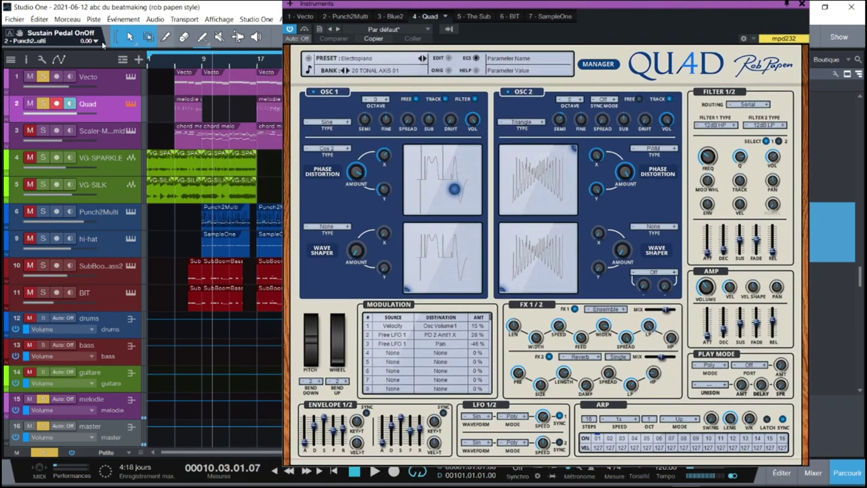
{"action": "left_click", "coordinate": [42, 78]}
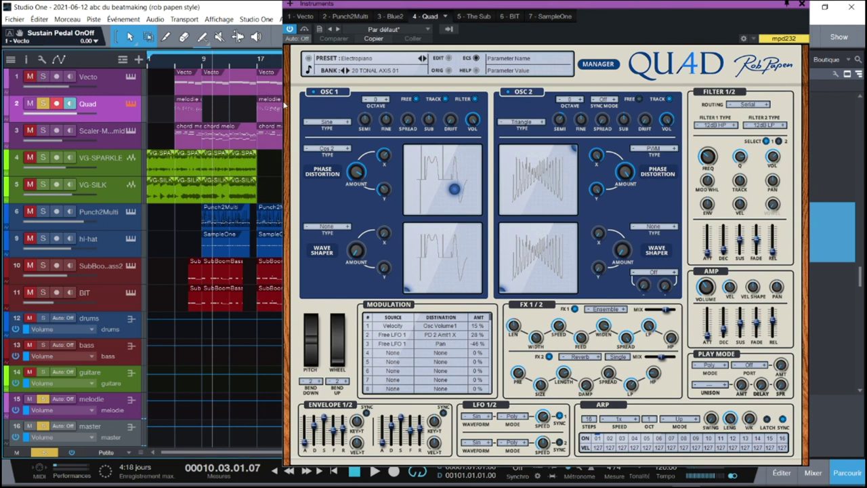
Play the soloed Quad melody from bar 5 and again from bar 17, keeping the arrangement in view
{"action": "left_click", "coordinate": [174, 66]}
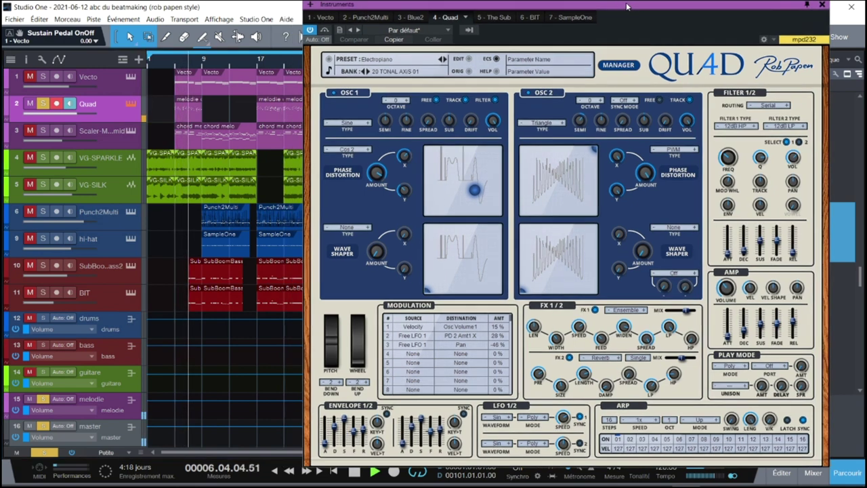
{"action": "left_click_drag", "start_coordinate": [608, 7], "coordinate": [650, 5]}
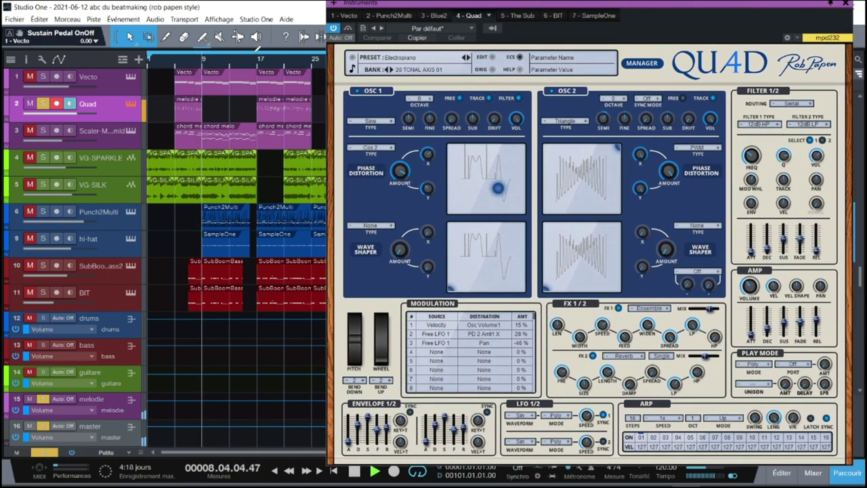
{"action": "left_click", "coordinate": [257, 65]}
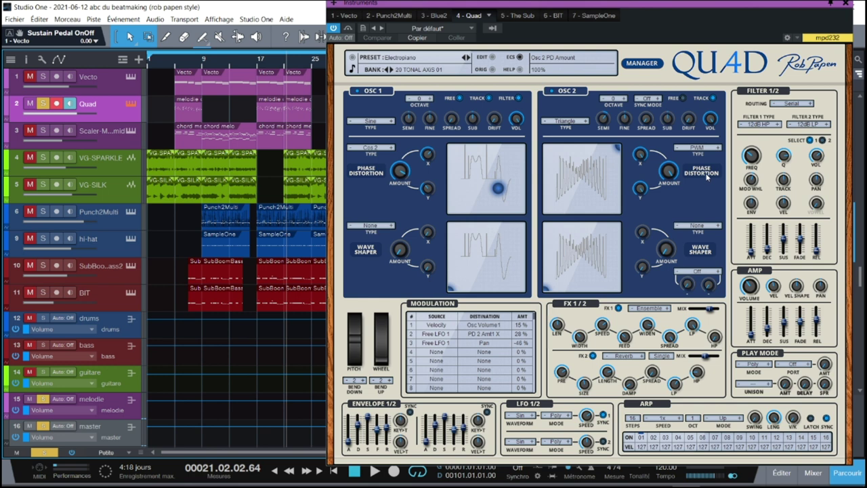
Review Quad's Osc 1 waveform choices, including Additive Waves, and its preset and bank manager, and close the instrument
{"action": "left_click", "coordinate": [391, 121]}
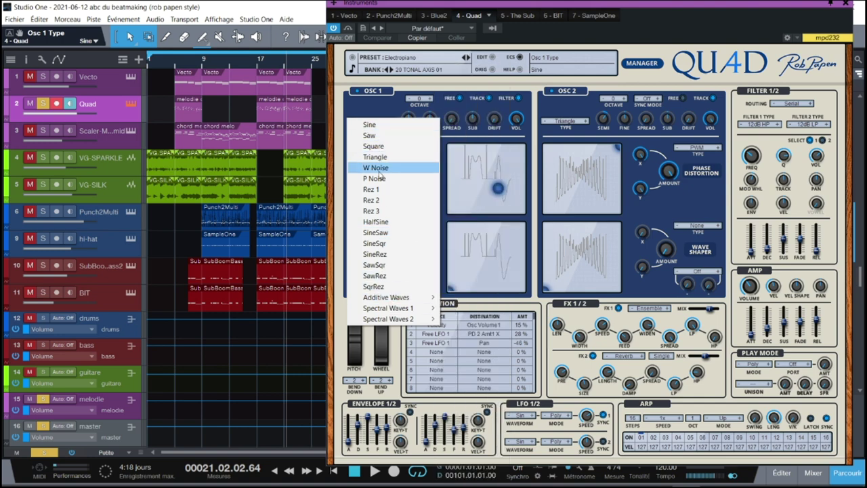
{"action": "mouse_move", "coordinate": [389, 299]}
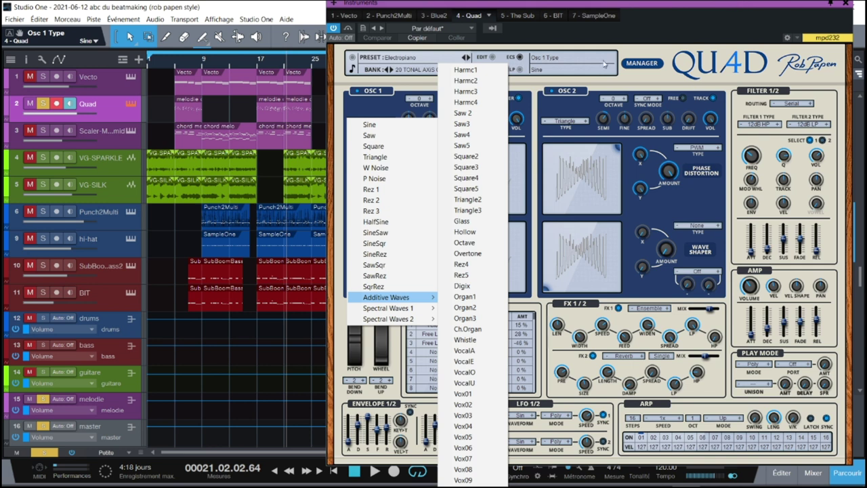
{"action": "left_click", "coordinate": [657, 62]}
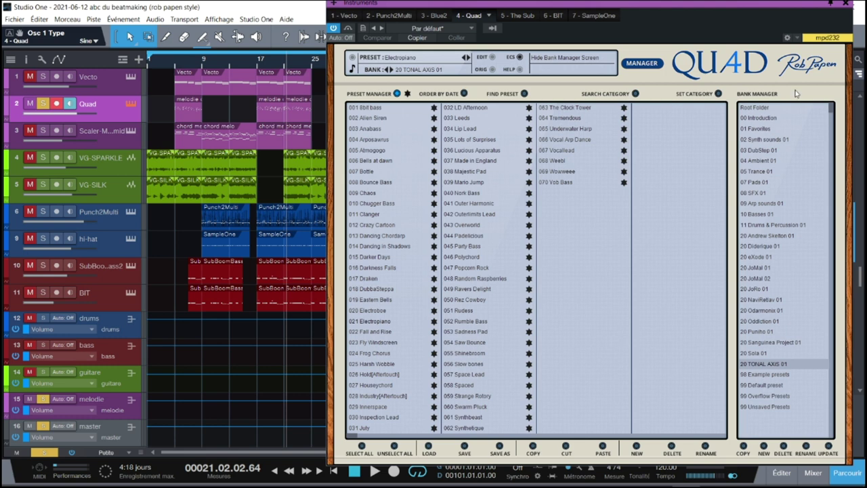
{"action": "left_click", "coordinate": [843, 4]}
Show the mixer below the arrangement and play the Quad part once more with its instrument briefly open
{"action": "key", "text": "F3"}
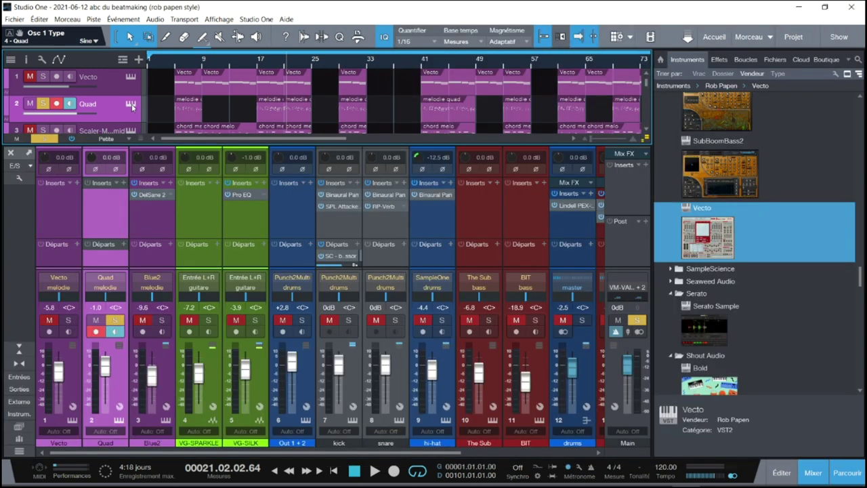
{"action": "key", "text": "F11"}
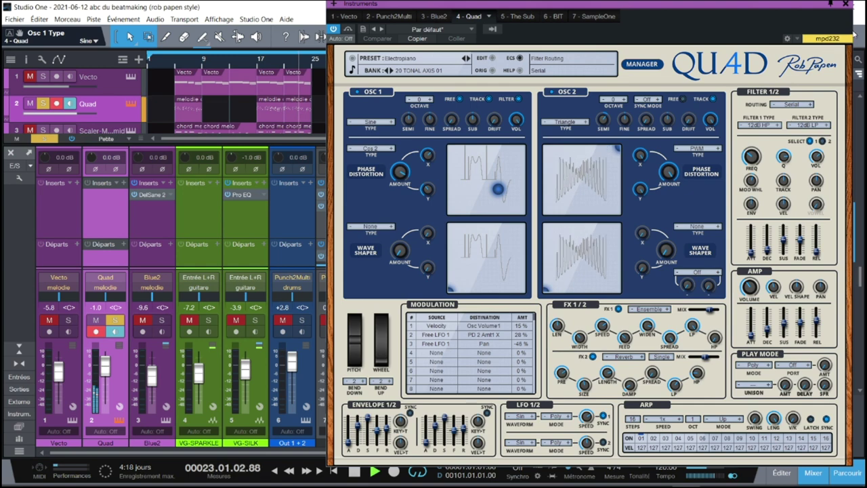
{"action": "left_click", "coordinate": [846, 6]}
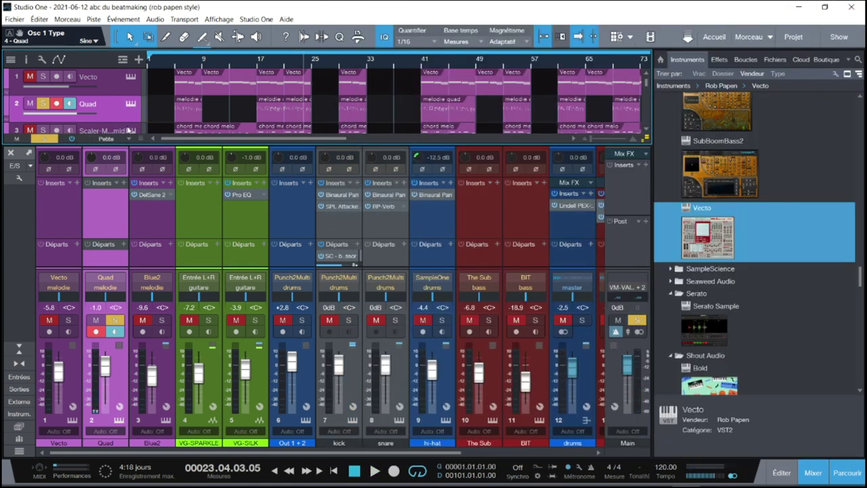
Open the third track's Blue2 instrument and play that track from bar 5, soloed in place of Quad
{"action": "left_click", "coordinate": [131, 131]}
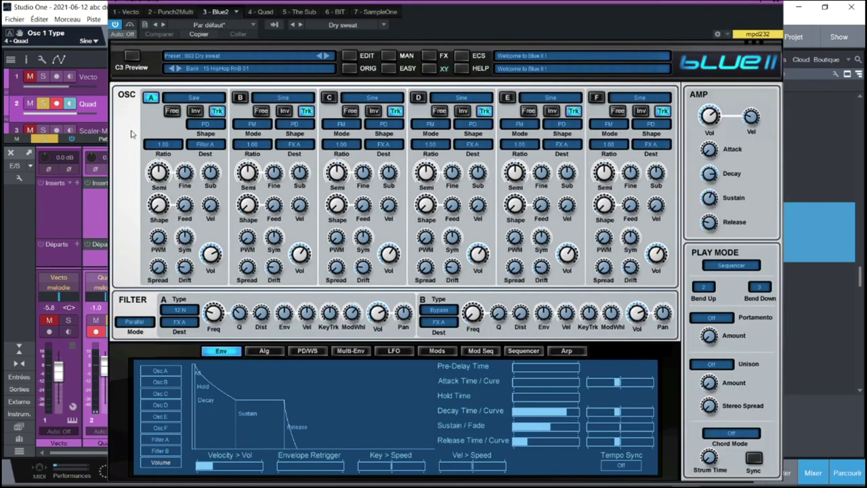
{"action": "left_click_drag", "start_coordinate": [611, 6], "coordinate": [675, 5]}
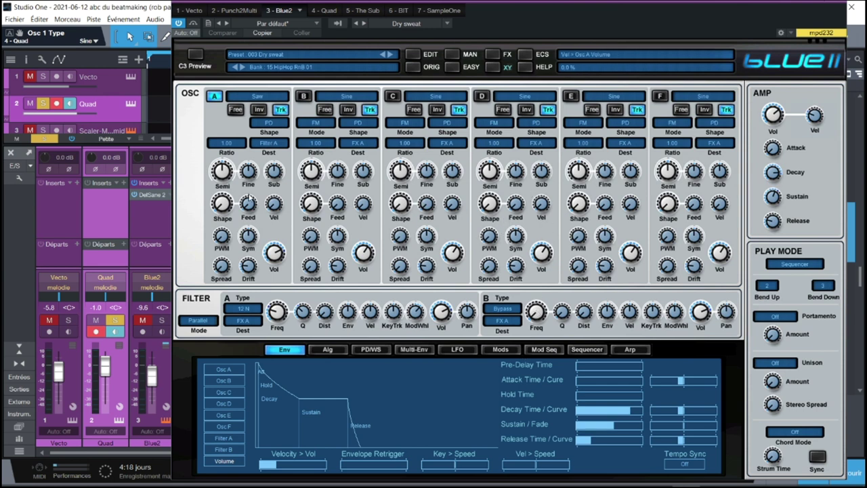
{"action": "left_click_drag", "start_coordinate": [321, 5], "coordinate": [399, 5]}
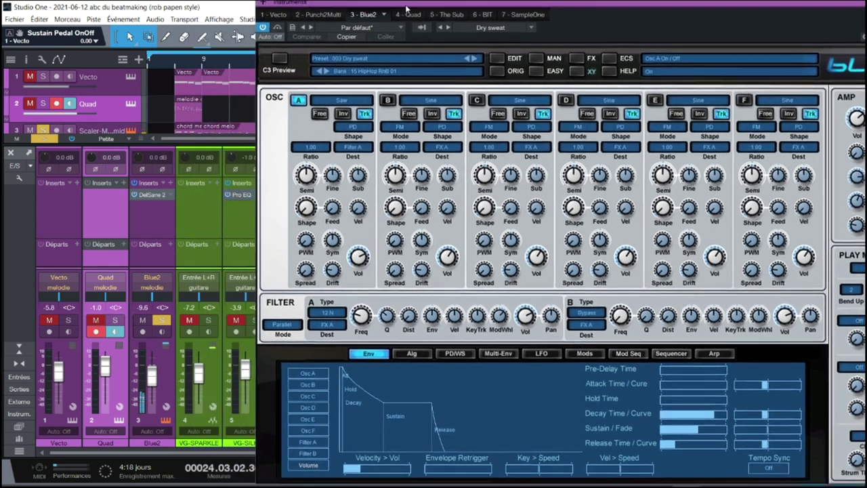
{"action": "key", "text": "space"}
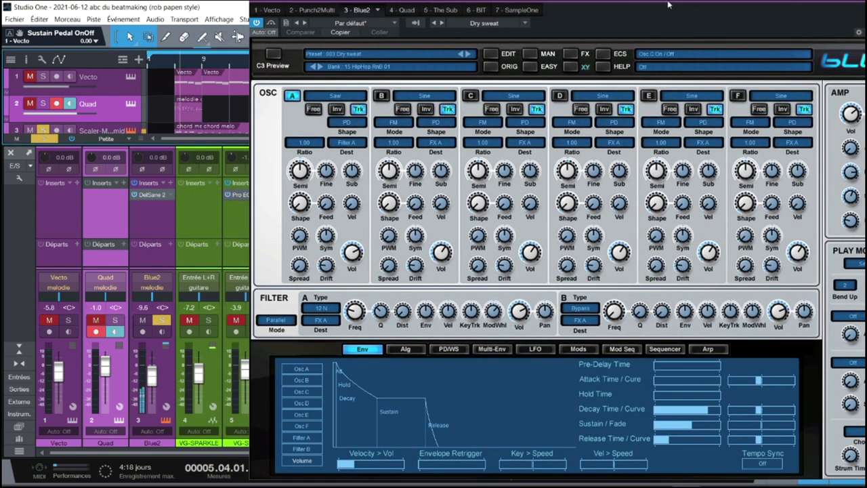
{"action": "left_click_drag", "start_coordinate": [667, 5], "coordinate": [587, 5]}
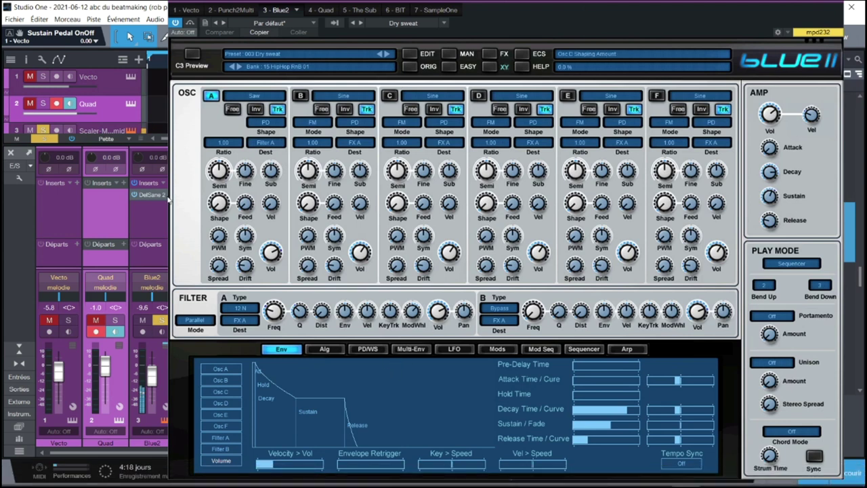
Open the DelSane 2 insert on the Blue2 channel, close the Blue2 instrument window, and stop playback
{"action": "left_click", "coordinate": [152, 195]}
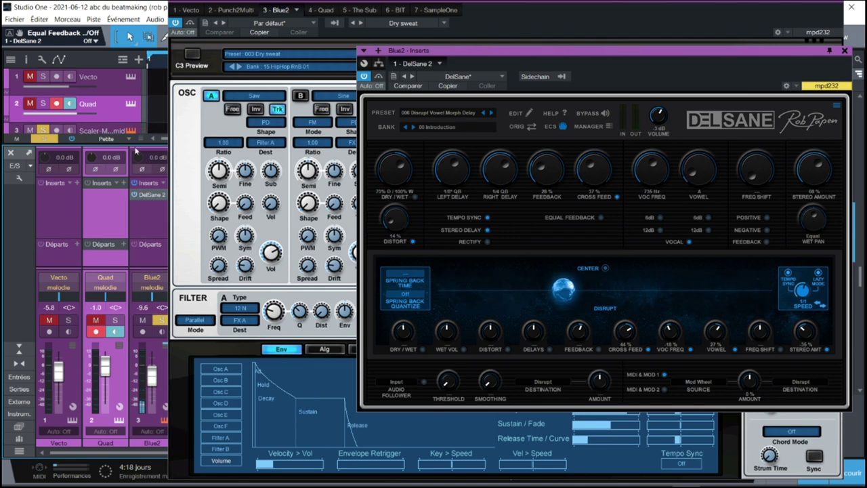
{"action": "left_click_drag", "start_coordinate": [212, 5], "coordinate": [264, 5]}
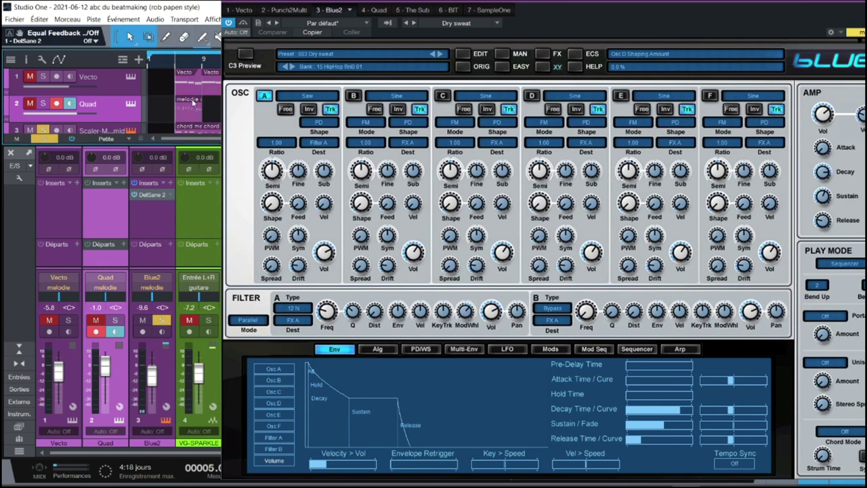
{"action": "left_click_drag", "start_coordinate": [838, 5], "coordinate": [735, 24]}
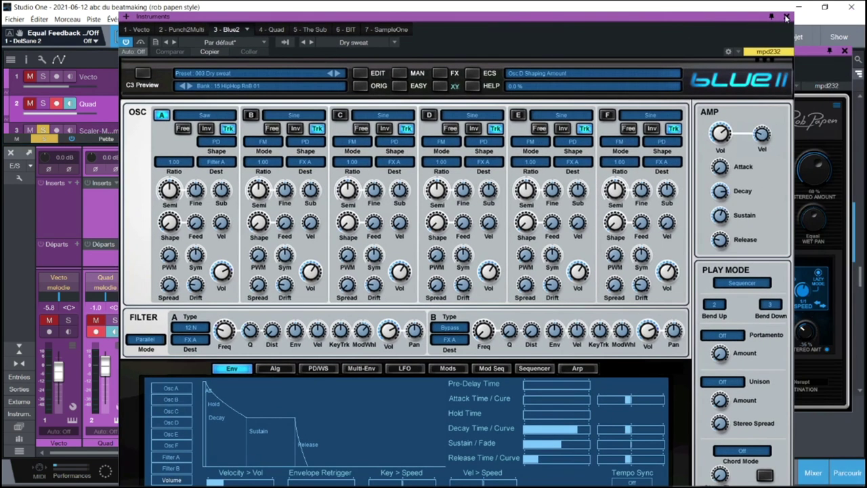
{"action": "left_click", "coordinate": [787, 16]}
{"action": "key", "text": "space"}
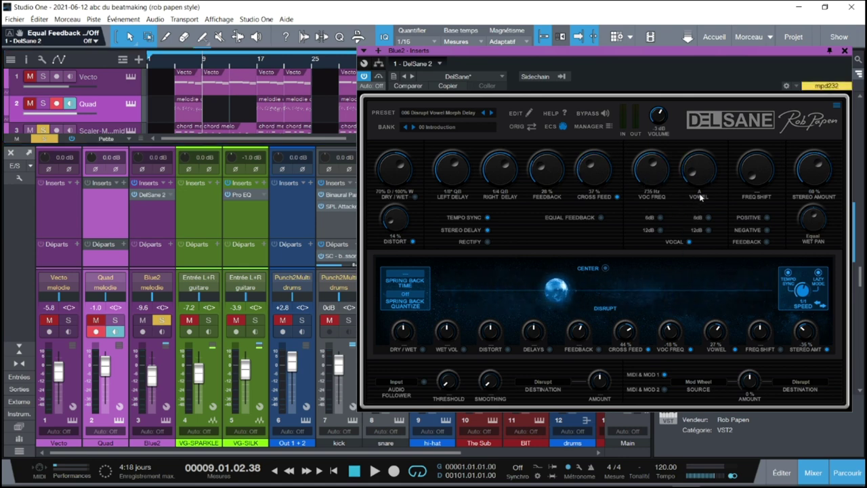
Try DelSane's Vowel control at O and return it to A
{"action": "scroll", "coordinate": [698, 180], "scroll_direction": "up", "scroll_amount": 1}
{"action": "scroll", "coordinate": [702, 193], "scroll_direction": "up", "scroll_amount": 2}
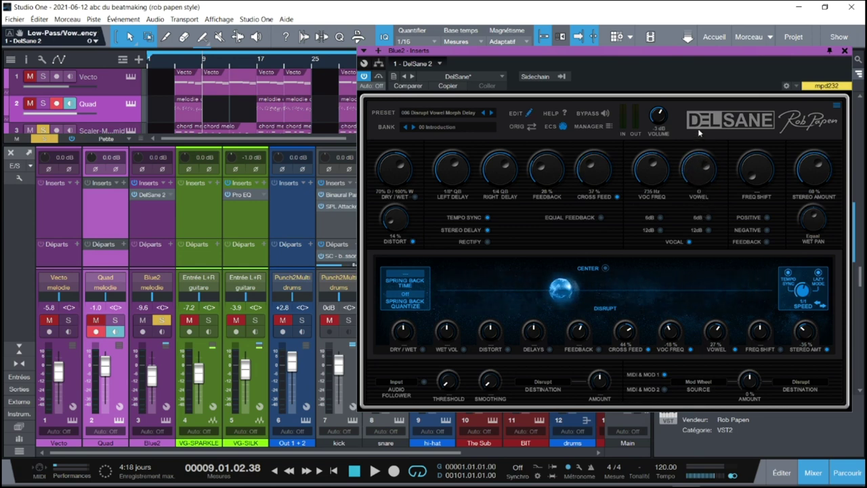
{"action": "scroll", "coordinate": [701, 193], "scroll_direction": "down", "scroll_amount": 3}
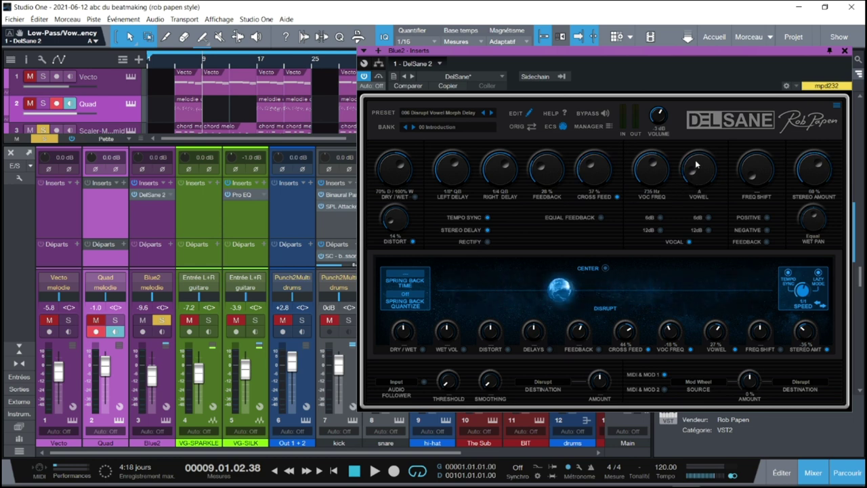
{"action": "double_click", "coordinate": [767, 165]}
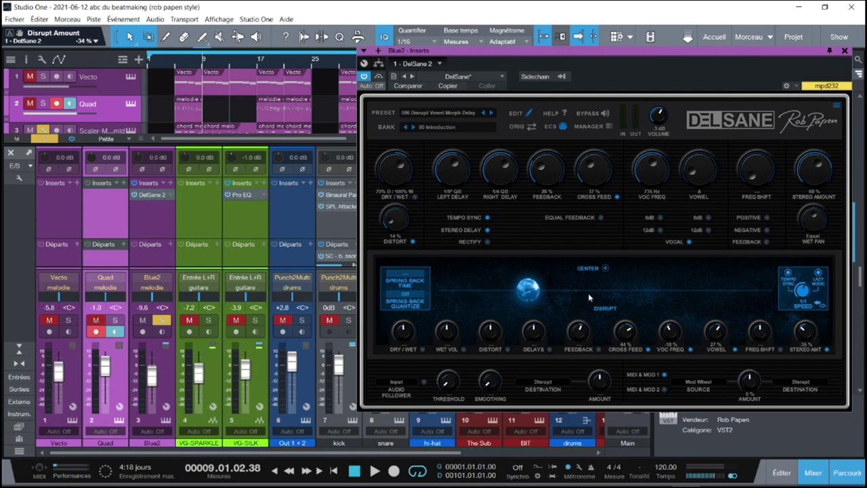
{"action": "left_click", "coordinate": [823, 307]}
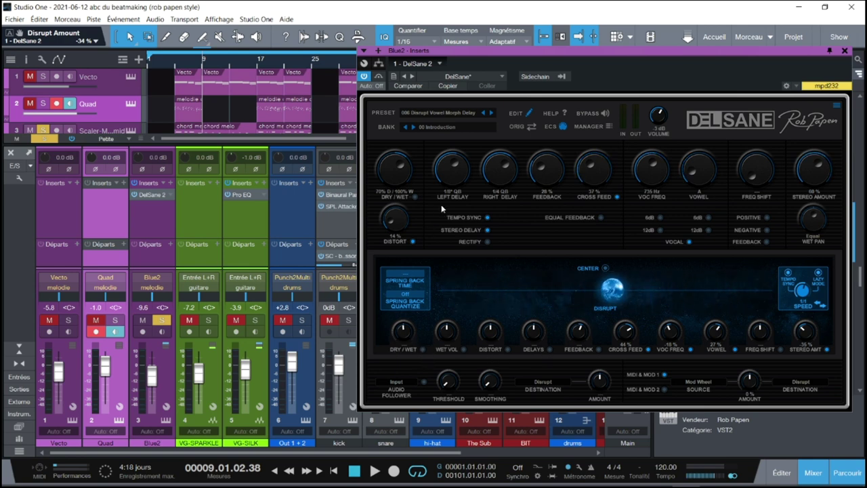
Try Disrupt modulation on DelSane's Dry/Wet at small amounts such as 2% while playing from bar 5, and switch it off
{"action": "left_click", "coordinate": [422, 348]}
{"action": "left_click_drag", "start_coordinate": [404, 338], "coordinate": [402, 380]}
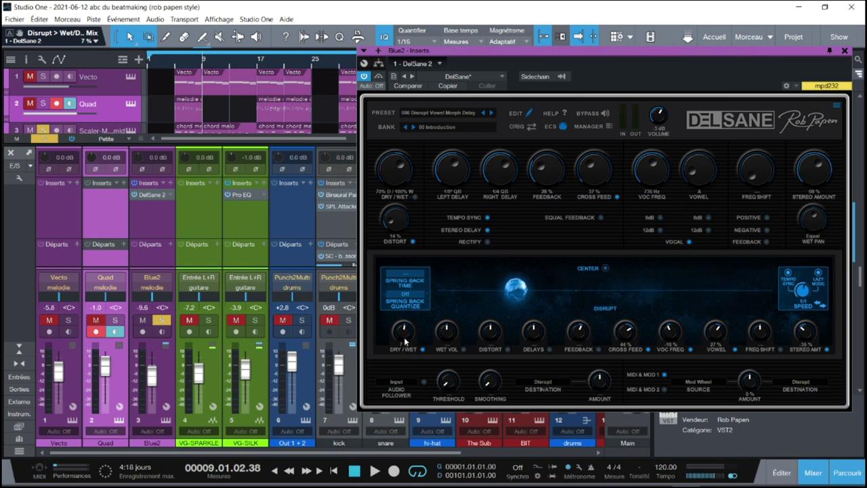
{"action": "left_click", "coordinate": [174, 65]}
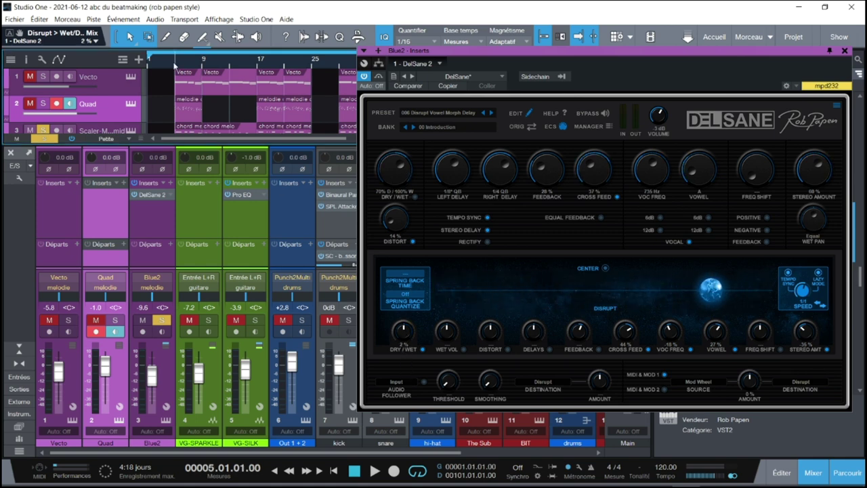
{"action": "key", "text": "space"}
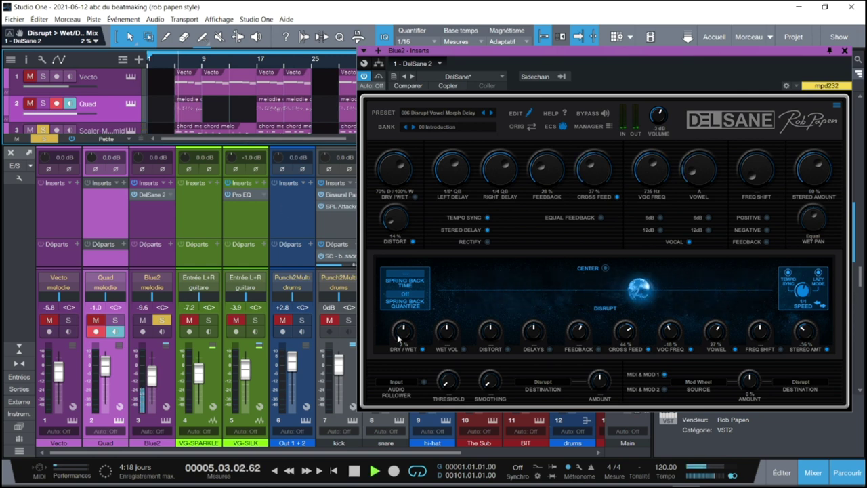
{"action": "left_click_drag", "start_coordinate": [402, 330], "coordinate": [428, 351]}
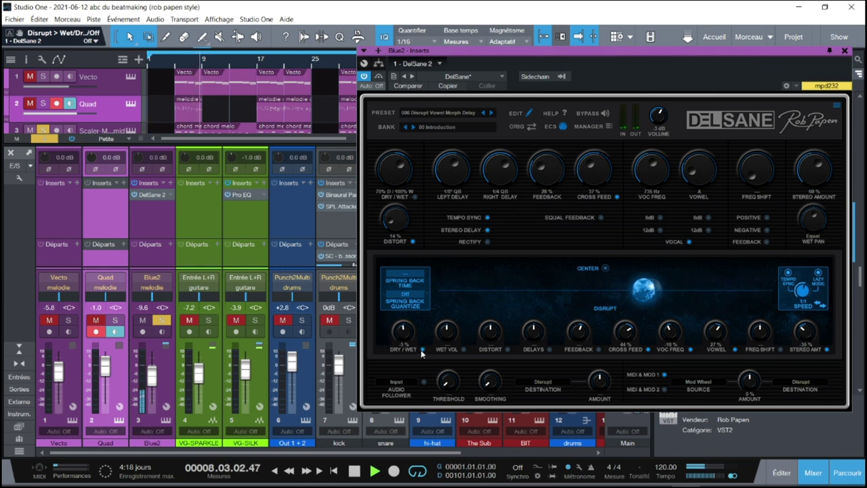
Audition Disrupt modulation on DelSane's Distort at 84% during playback, and switch it off
{"action": "left_click", "coordinate": [507, 349]}
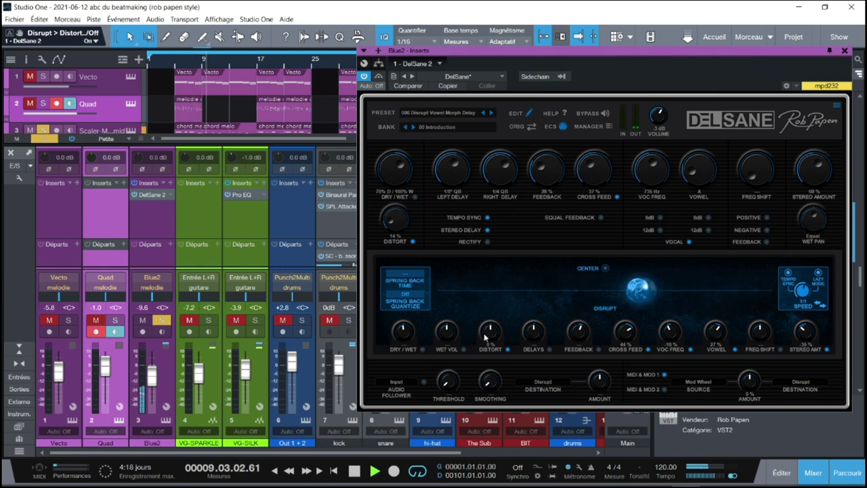
{"action": "left_click_drag", "start_coordinate": [490, 331], "coordinate": [482, 298]}
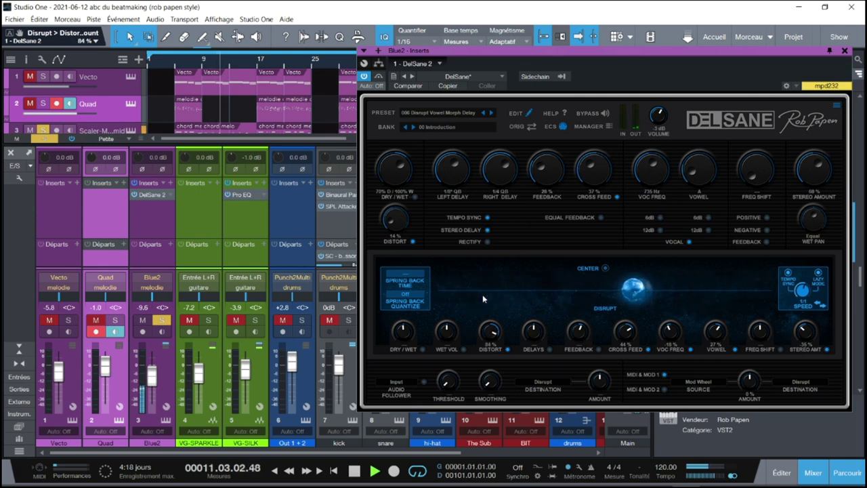
{"action": "left_click_drag", "start_coordinate": [482, 298], "coordinate": [506, 357]}
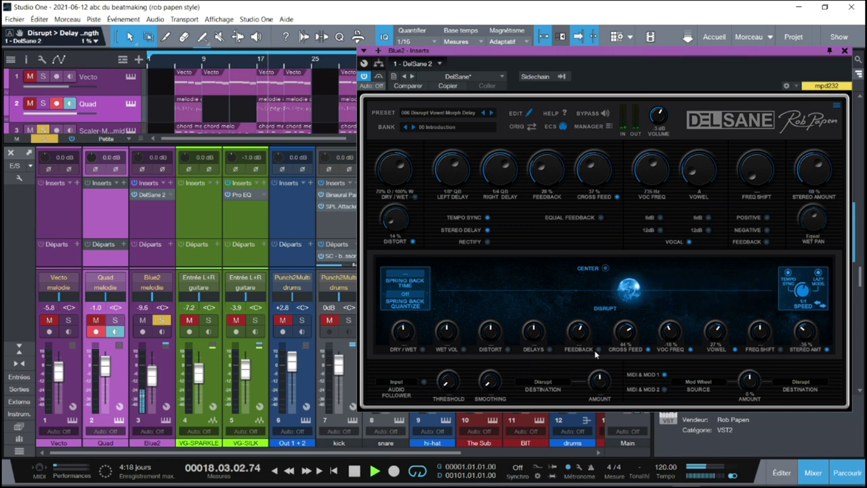
Audition Disrupt modulation on DelSane's Feedback at 63%, reduce it to 5%, and switch it off
{"action": "mouse_move", "coordinate": [580, 335]}
{"action": "left_click_drag", "start_coordinate": [580, 335], "coordinate": [577, 317]}
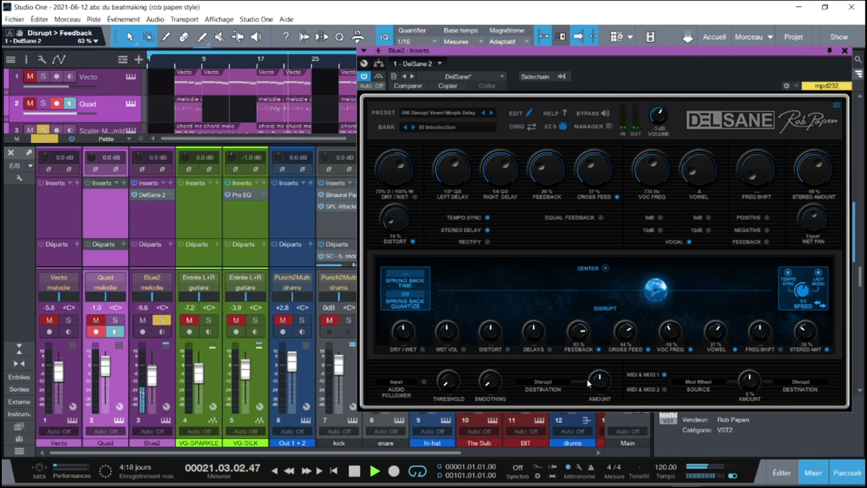
{"action": "double_click", "coordinate": [581, 330]}
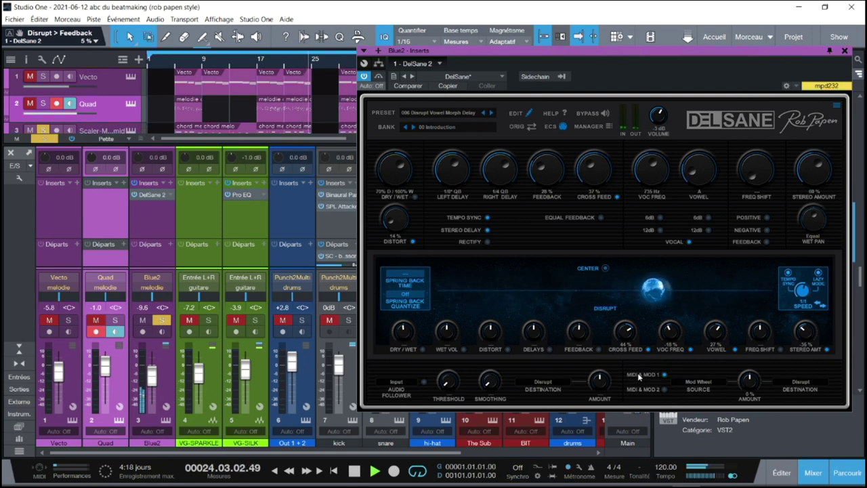
Browse DelSane's factory presets 1-32 and its interface size options without loading a preset
{"action": "left_click", "coordinate": [452, 113]}
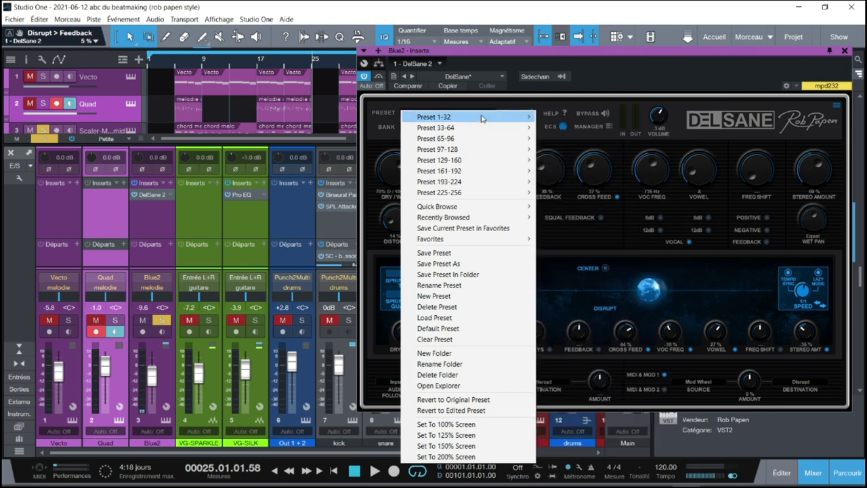
{"action": "mouse_move", "coordinate": [483, 119]}
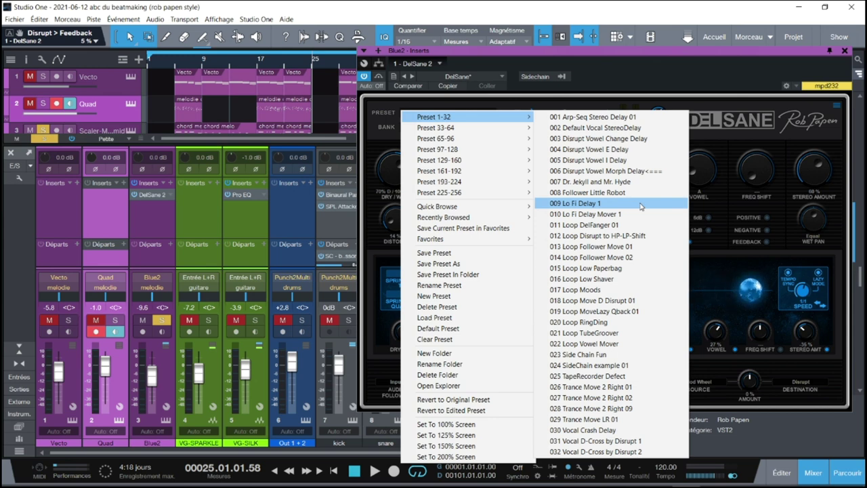
{"action": "left_click", "coordinate": [757, 100]}
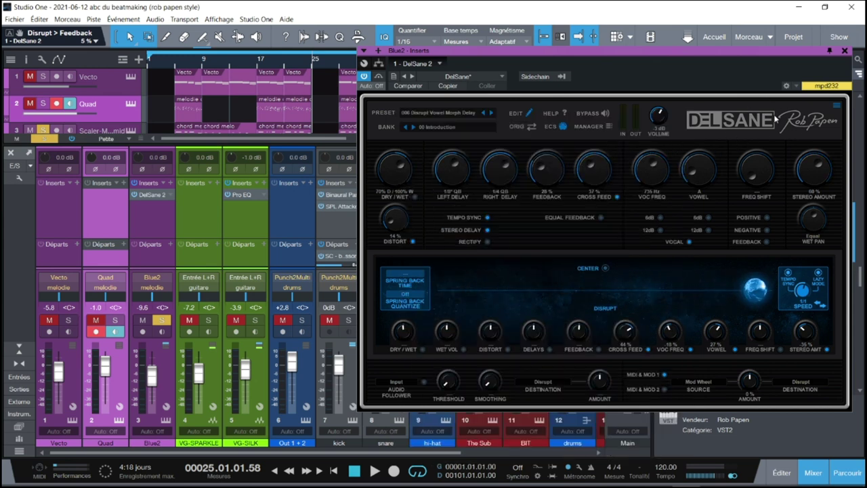
{"action": "left_click", "coordinate": [468, 114]}
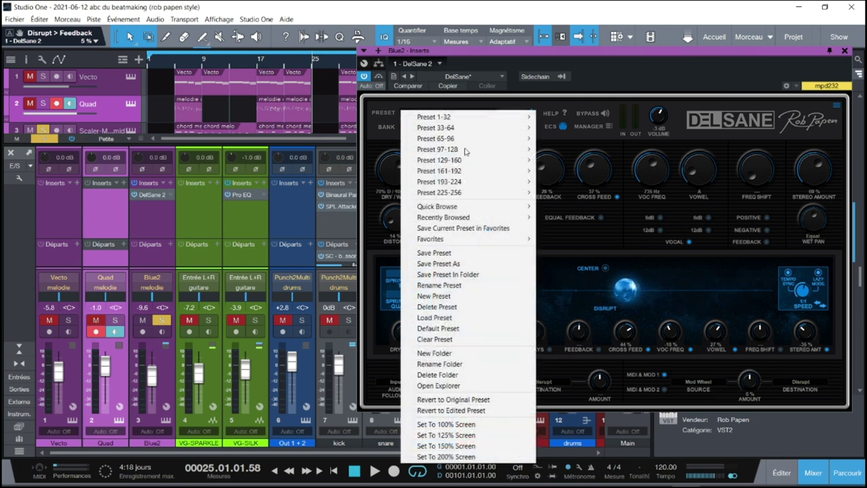
{"action": "left_click", "coordinate": [447, 435]}
{"action": "left_click", "coordinate": [504, 288]}
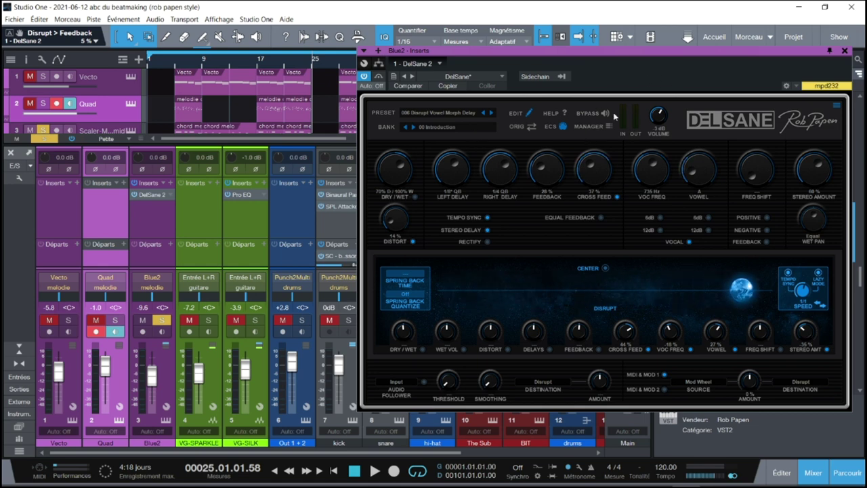
Reposition the DelSane window, toggle its sidechain on and off, and close the effect
{"action": "left_click_drag", "start_coordinate": [746, 53], "coordinate": [591, 54]}
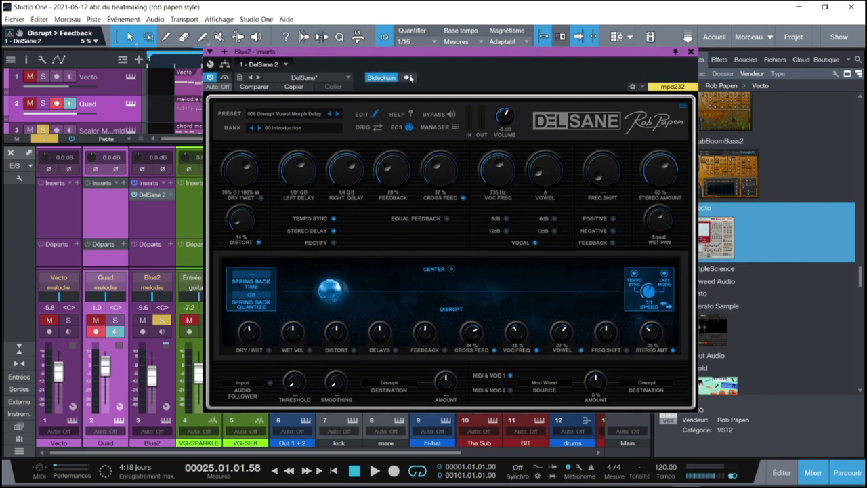
{"action": "left_click", "coordinate": [383, 77]}
{"action": "left_click", "coordinate": [382, 79]}
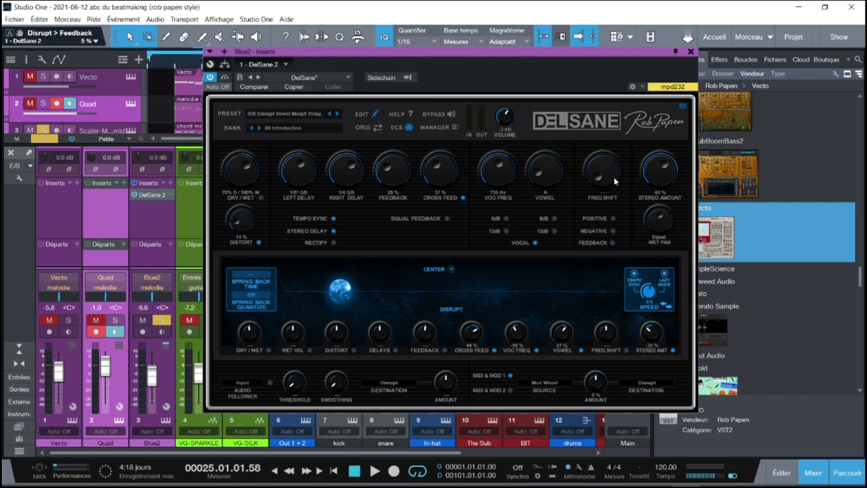
{"action": "left_click", "coordinate": [690, 53]}
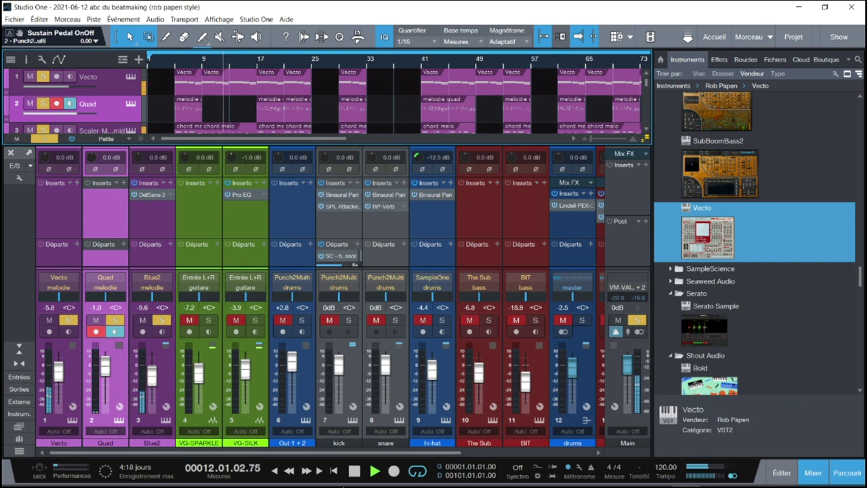
Hide the mixer console to show all arrangement tracks and play the song from about bar 4
{"action": "left_click_drag", "start_coordinate": [325, 451], "coordinate": [451, 456]}
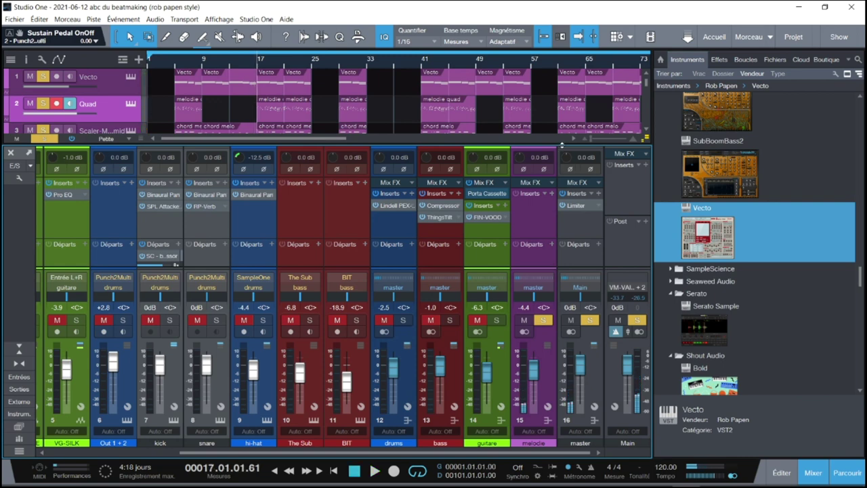
{"action": "left_click_drag", "start_coordinate": [560, 144], "coordinate": [568, 149]}
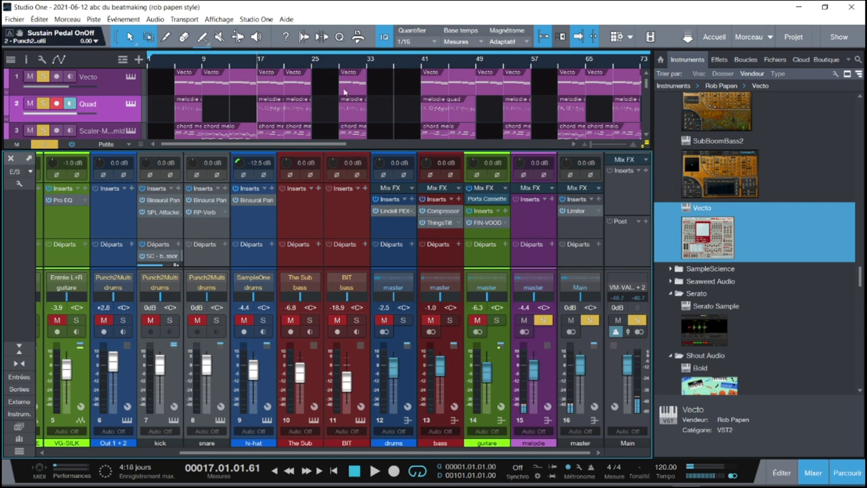
{"action": "key", "text": "F3"}
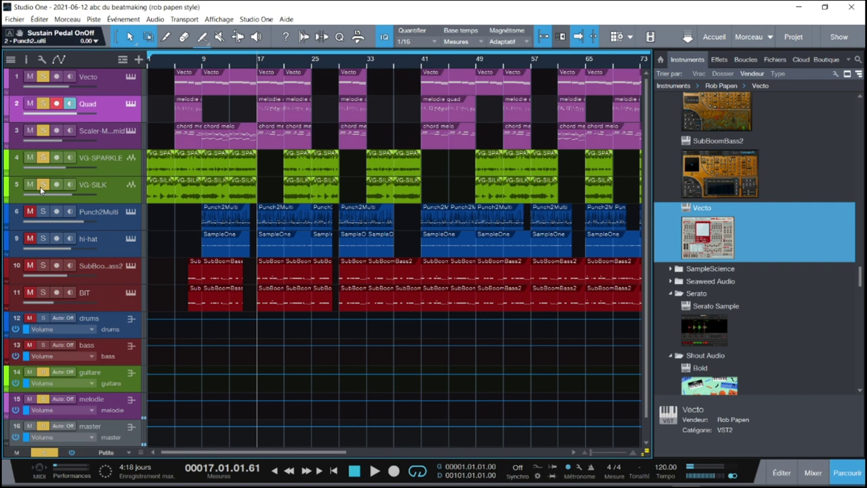
{"action": "left_click", "coordinate": [168, 61]}
{"action": "key", "text": "space"}
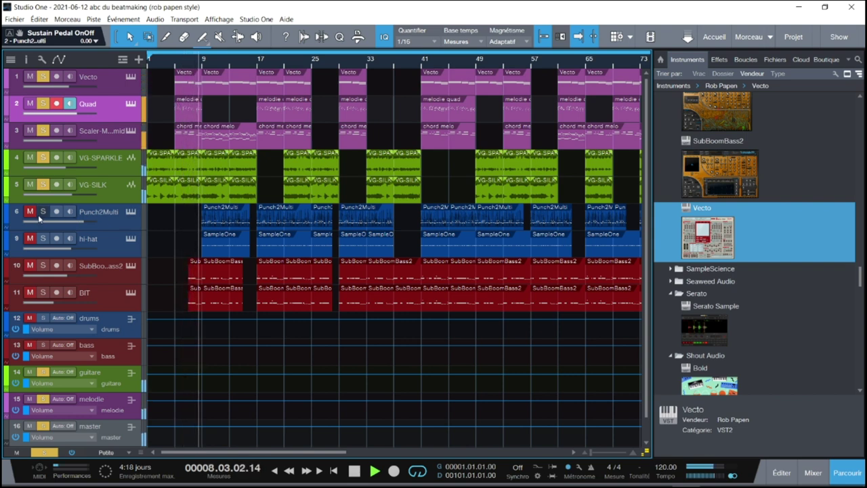
Isolate the drums by soloing Punch2Multi and hi-hat and unsoloing the guitar and melody tracks, with the Punch 2 instrument open
{"action": "left_click", "coordinate": [44, 212]}
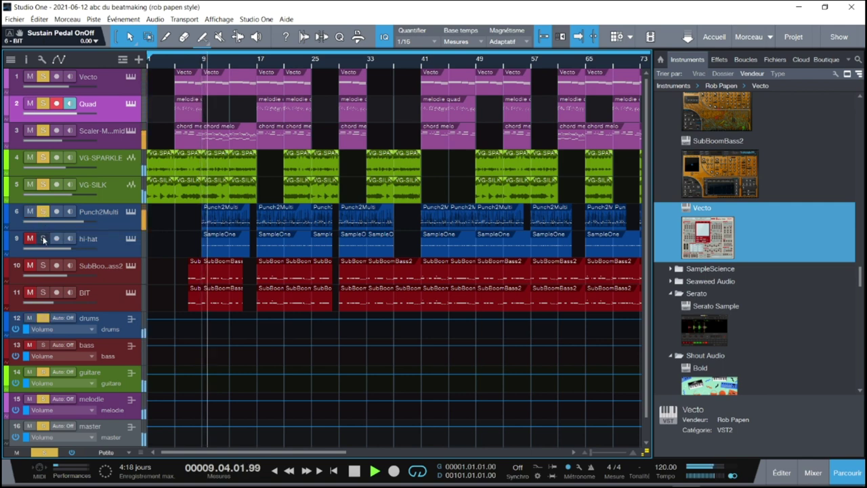
{"action": "left_click", "coordinate": [131, 212]}
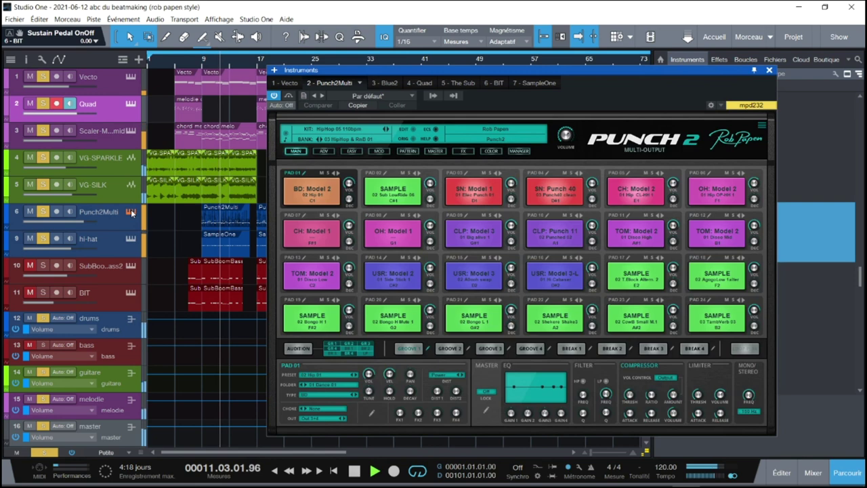
{"action": "left_click", "coordinate": [43, 185]}
{"action": "left_click", "coordinate": [42, 158]}
{"action": "left_click", "coordinate": [43, 130]}
{"action": "left_click", "coordinate": [42, 103]}
{"action": "left_click", "coordinate": [42, 77]}
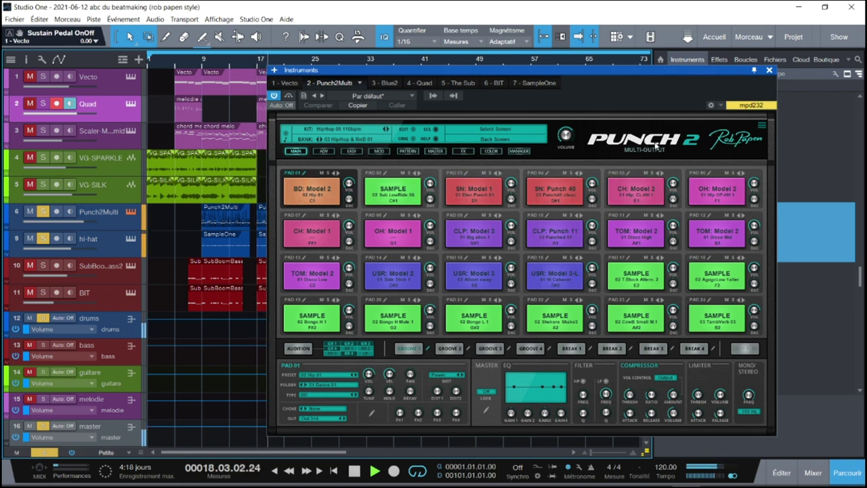
{"action": "key", "text": "space"}
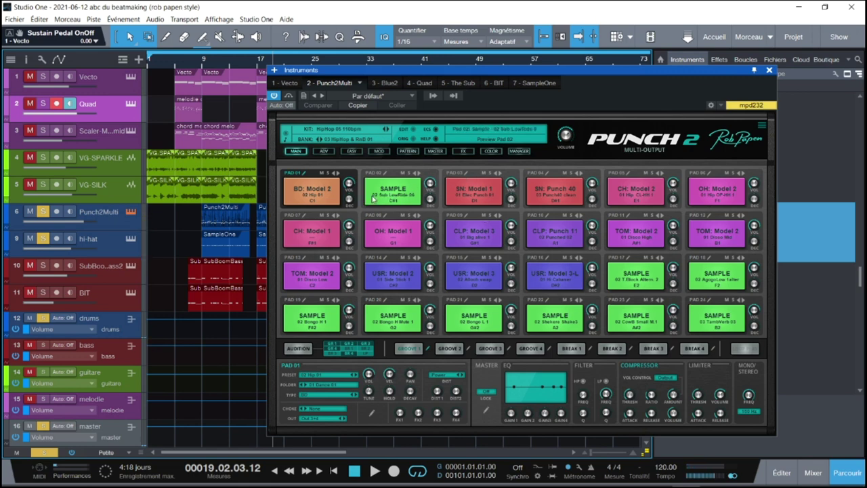
Preview Punch 2's pad 01 bass drum and examine its advanced editing page and available BD models
{"action": "left_click", "coordinate": [327, 194]}
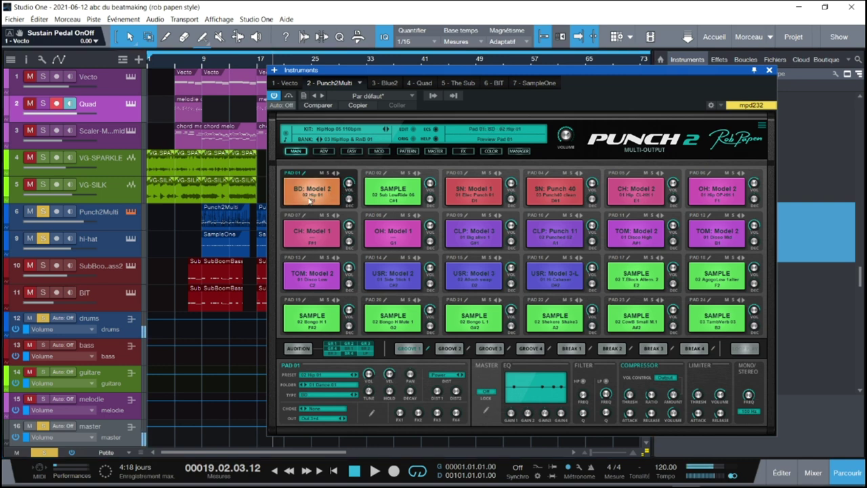
{"action": "left_click", "coordinate": [305, 174]}
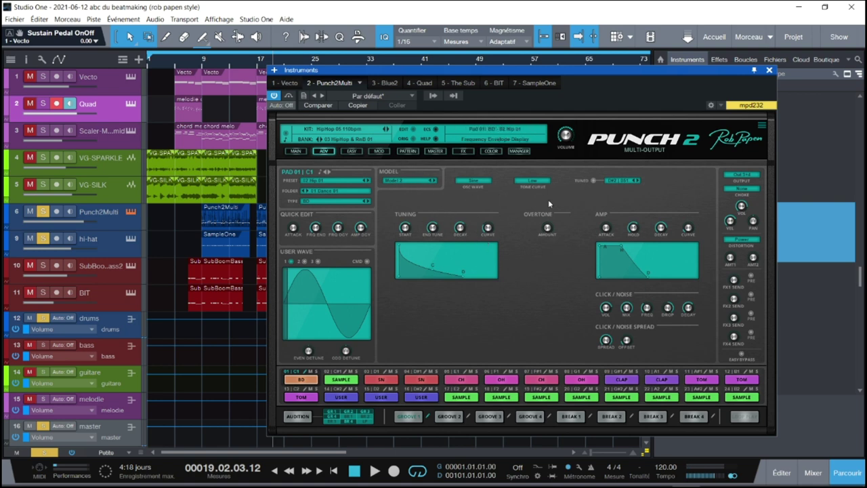
{"action": "left_click", "coordinate": [404, 186]}
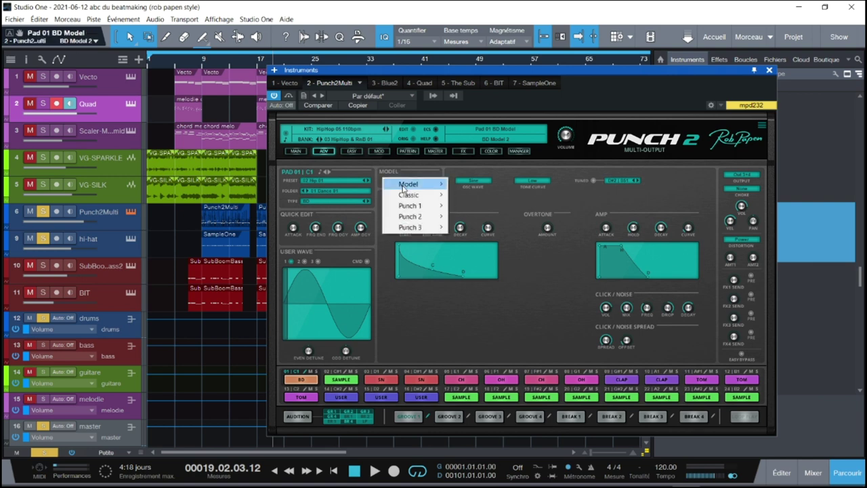
{"action": "mouse_move", "coordinate": [427, 185]}
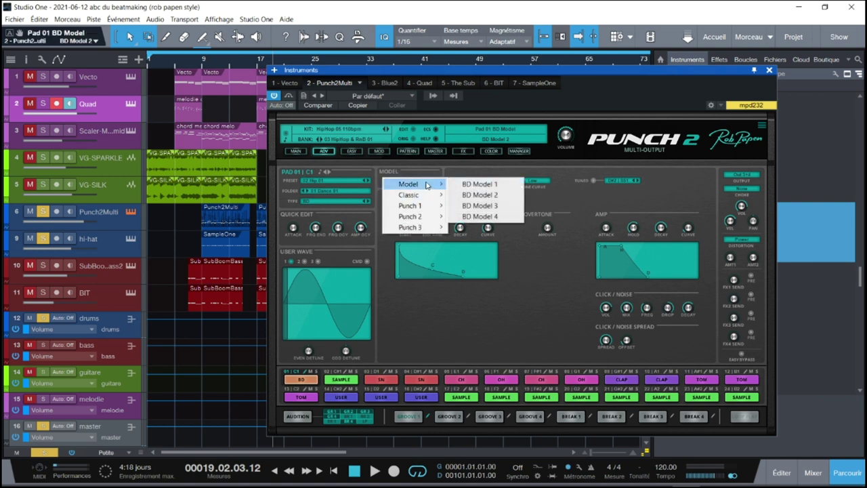
{"action": "left_click", "coordinate": [579, 202]}
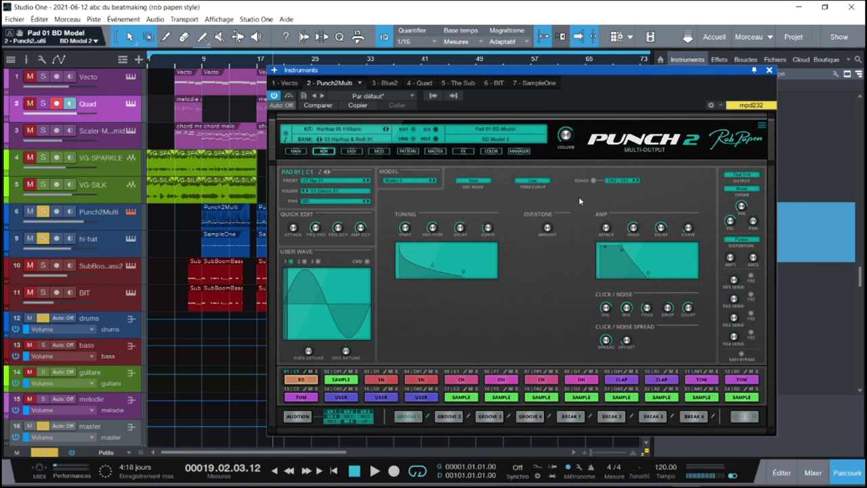
Audition Punch 2's pads 02, 03 and 04 and examine each pad's advanced sound settings
{"action": "left_click", "coordinate": [344, 374]}
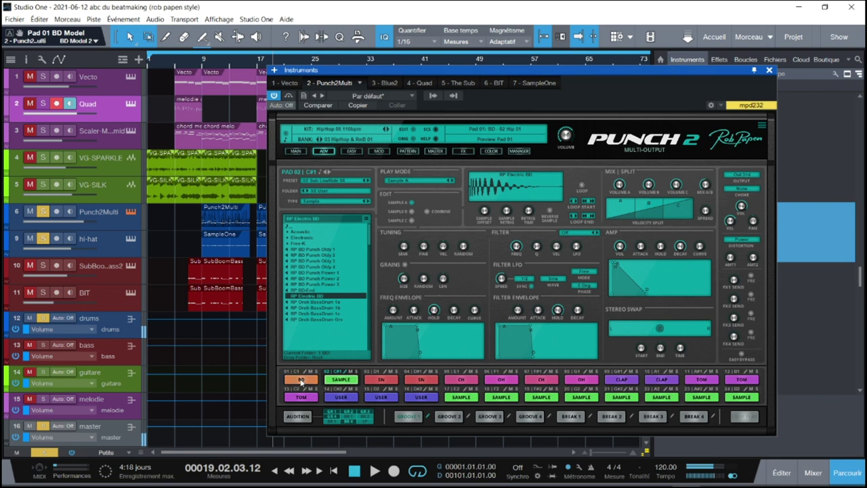
{"action": "left_click", "coordinate": [372, 380]}
{"action": "left_click", "coordinate": [385, 379]}
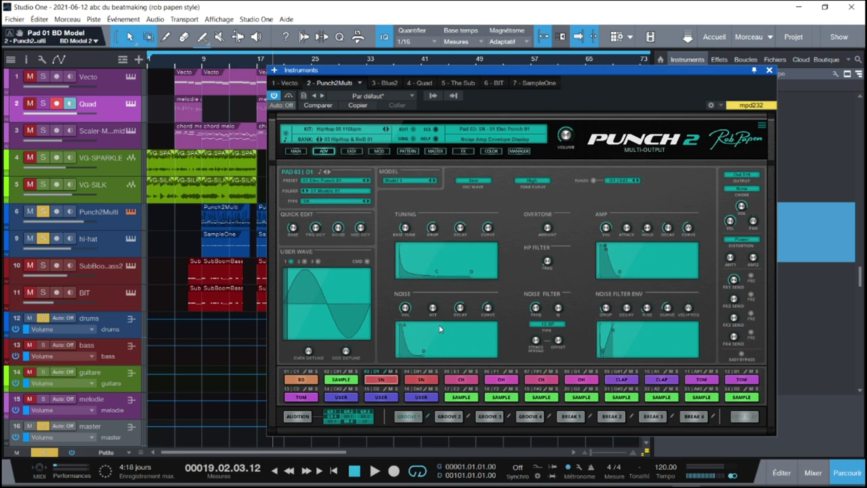
{"action": "left_click", "coordinate": [426, 376]}
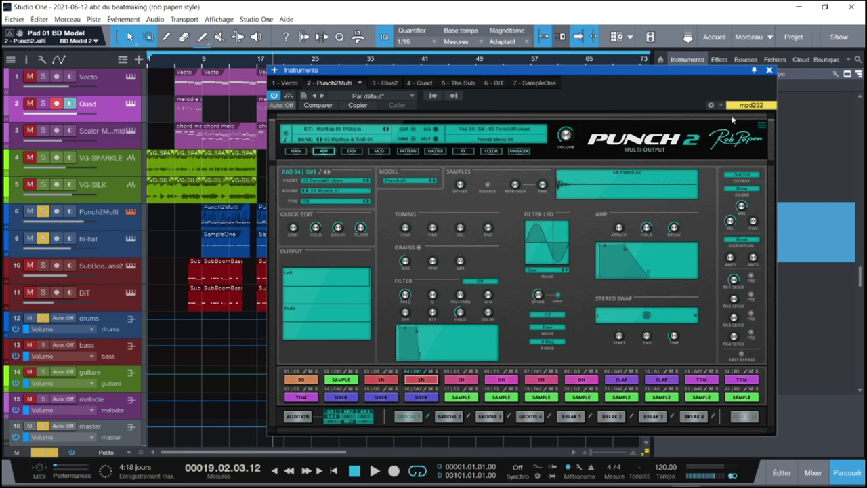
Look through Punch 2's kit presets and banks in the manager, return to the main pad screen, and close the instrument
{"action": "key", "text": "space"}
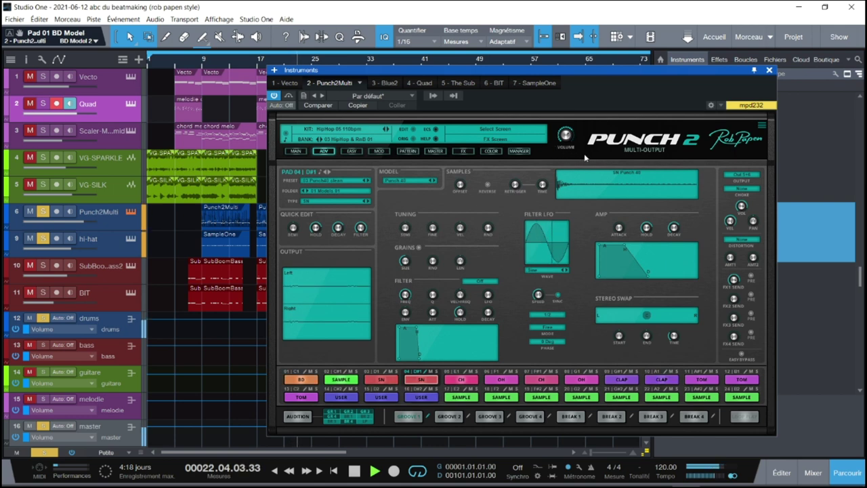
{"action": "left_click", "coordinate": [526, 154]}
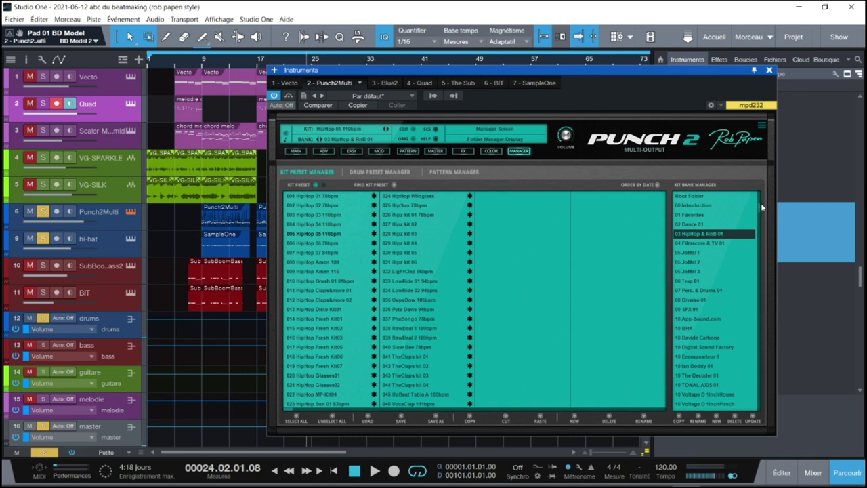
{"action": "mouse_move", "coordinate": [758, 221]}
{"action": "left_mouse_down"}
{"action": "mouse_move", "coordinate": [759, 419]}
{"action": "mouse_move", "coordinate": [770, 230]}
{"action": "left_mouse_up"}
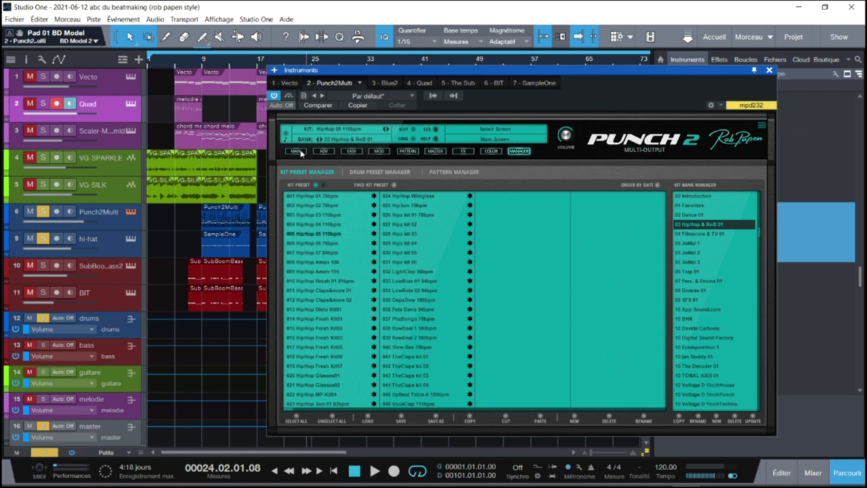
{"action": "left_click", "coordinate": [298, 151]}
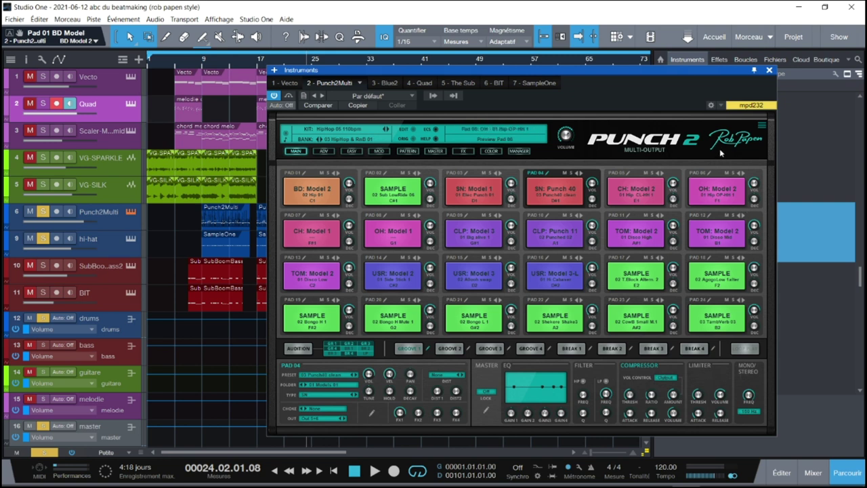
{"action": "left_click", "coordinate": [769, 70]}
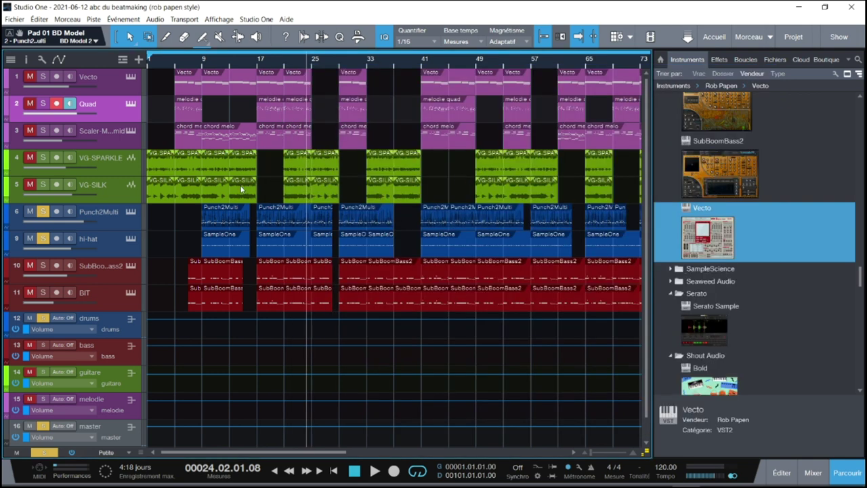
Show the mixer during playback and isolate the kick by soloing it and unsoloing the Out 1+2, hi-hat and snare channels
{"action": "key", "text": "F3"}
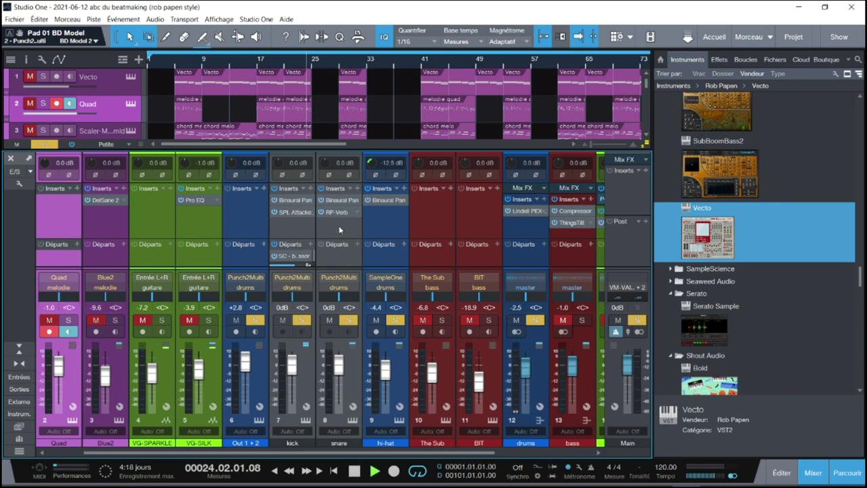
{"action": "left_click", "coordinate": [301, 319]}
{"action": "left_click", "coordinate": [282, 319]}
{"action": "left_click", "coordinate": [284, 323]}
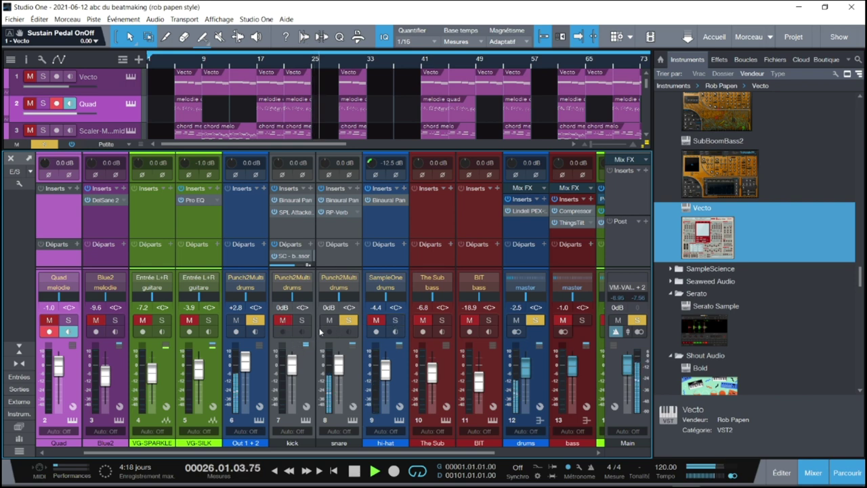
{"action": "left_click", "coordinate": [255, 319]}
{"action": "left_click", "coordinate": [236, 320]}
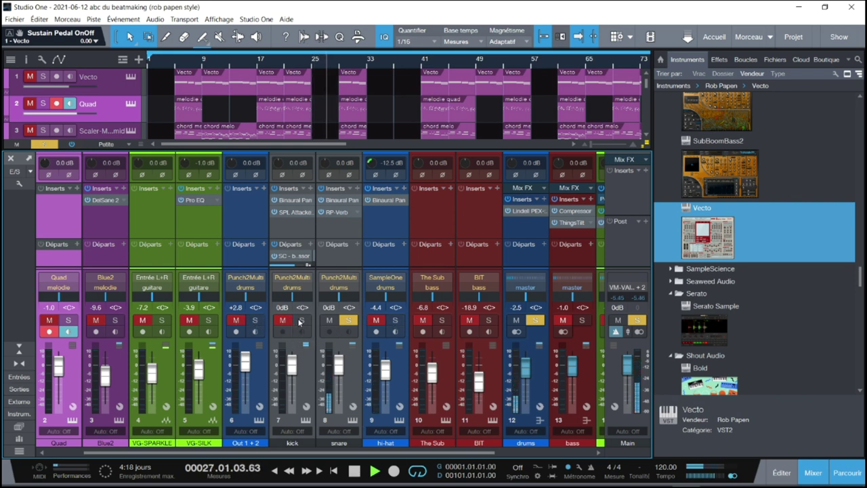
{"action": "left_click", "coordinate": [301, 319]}
{"action": "left_click", "coordinate": [348, 320]}
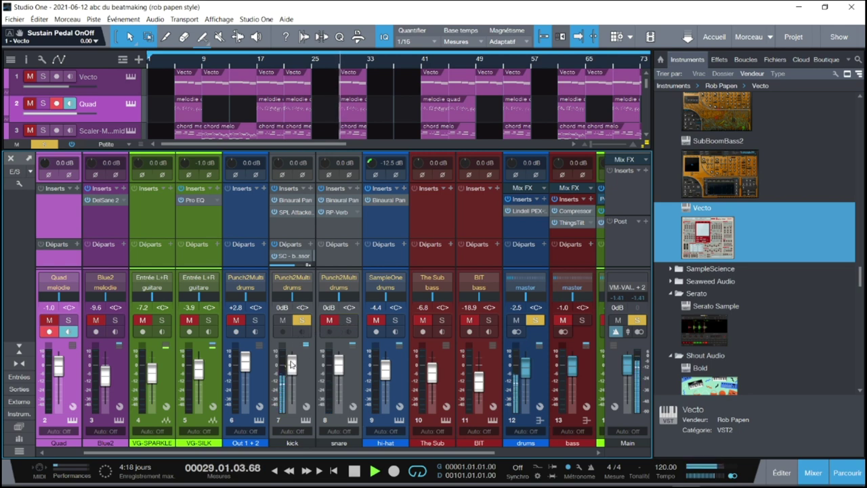
Inspect the Binaural Pan and SPL Attacker Plus inserts on the kick channel
{"action": "left_click", "coordinate": [299, 199]}
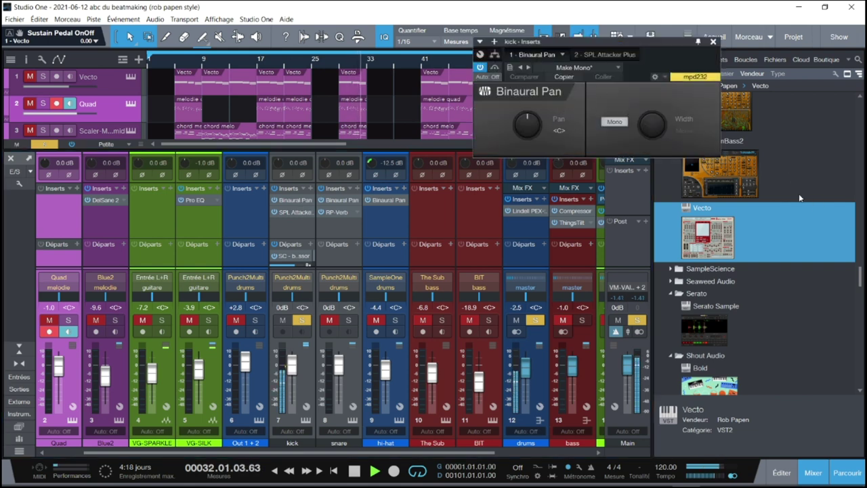
{"action": "left_click", "coordinate": [596, 54]}
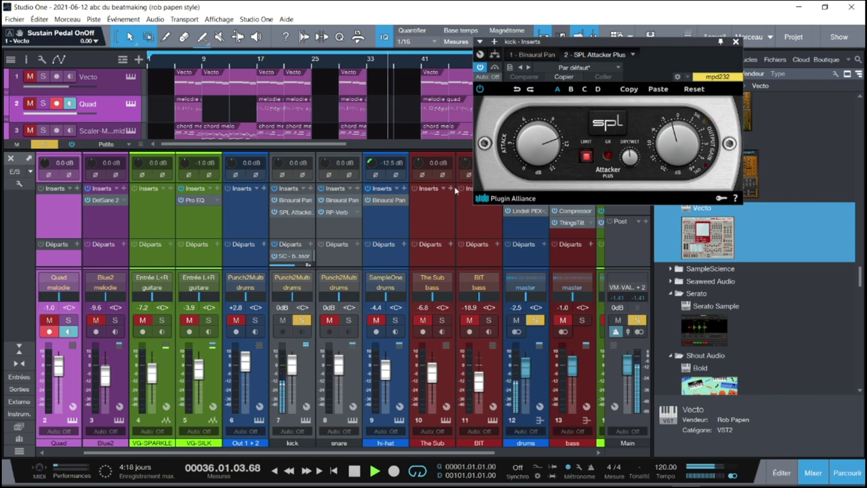
Compare the kick with and without its inserts by bypassing and reactivating them during playback, and unsolo the kick
{"action": "left_click", "coordinate": [274, 190]}
{"action": "left_click", "coordinate": [203, 60]}
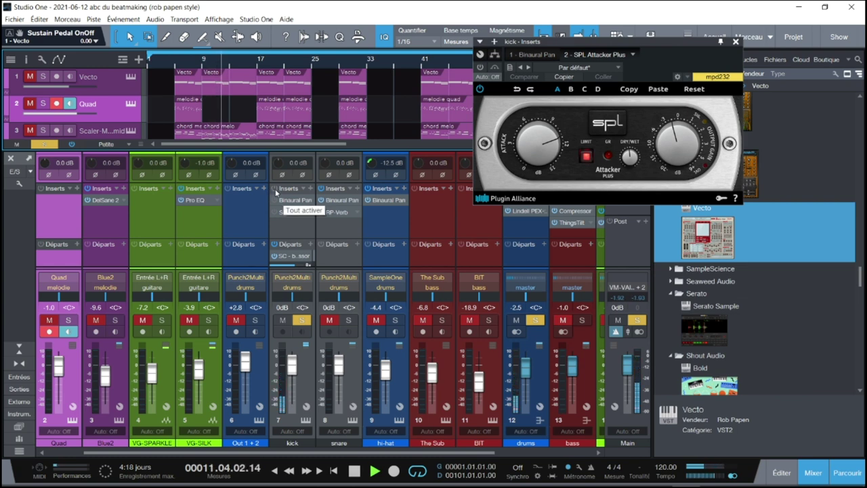
{"action": "left_click", "coordinate": [275, 190]}
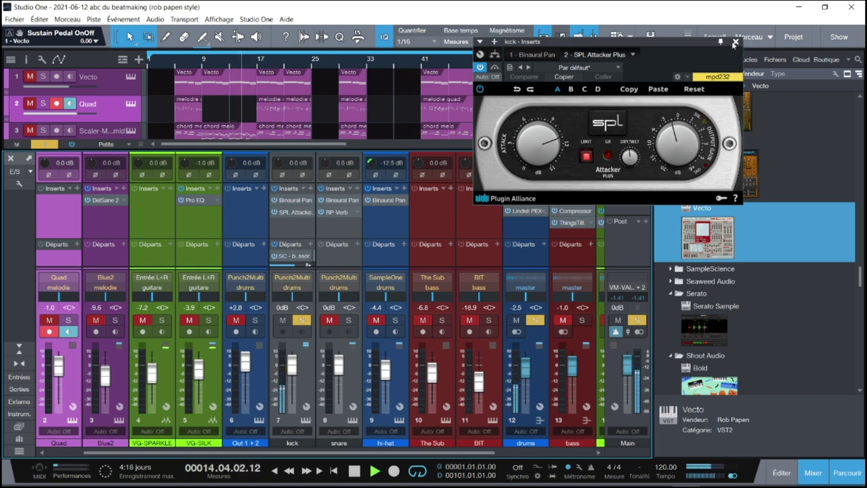
{"action": "left_click", "coordinate": [302, 320]}
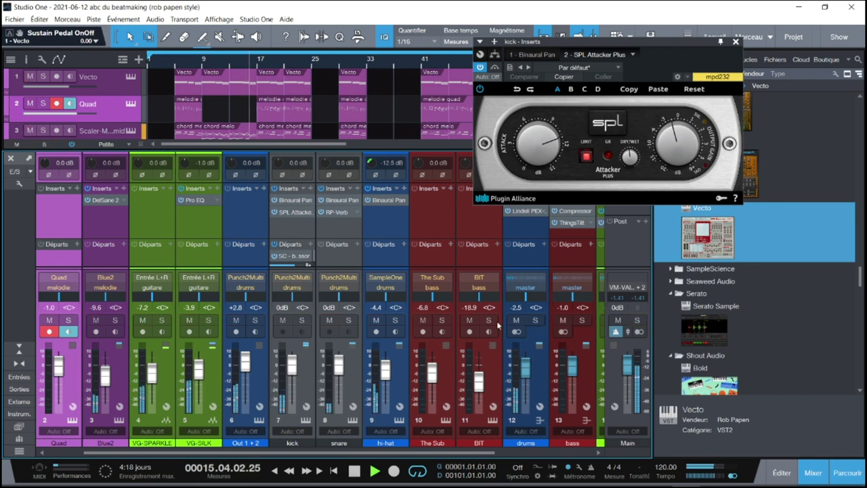
Solo the drums bus and show its Lindell PEX-500 equalizer insert, keeping the drums channel strip in view
{"action": "left_click", "coordinate": [535, 320]}
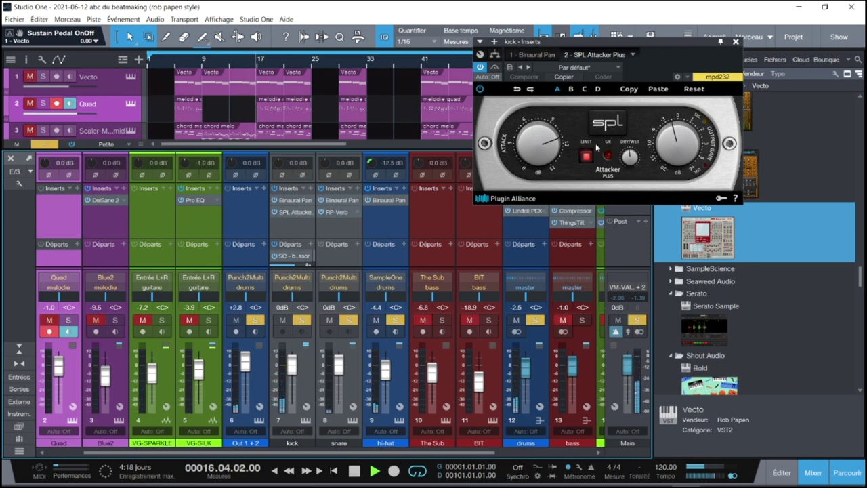
{"action": "left_click_drag", "start_coordinate": [632, 44], "coordinate": [315, 29]}
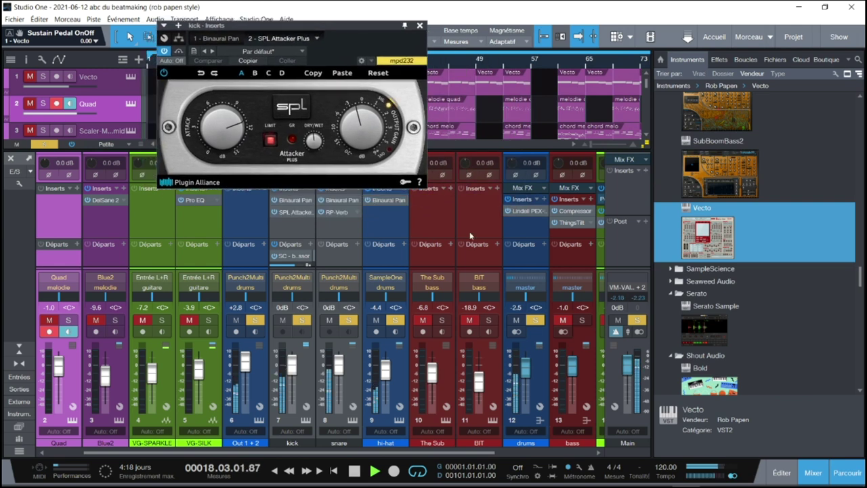
{"action": "left_click", "coordinate": [517, 211]}
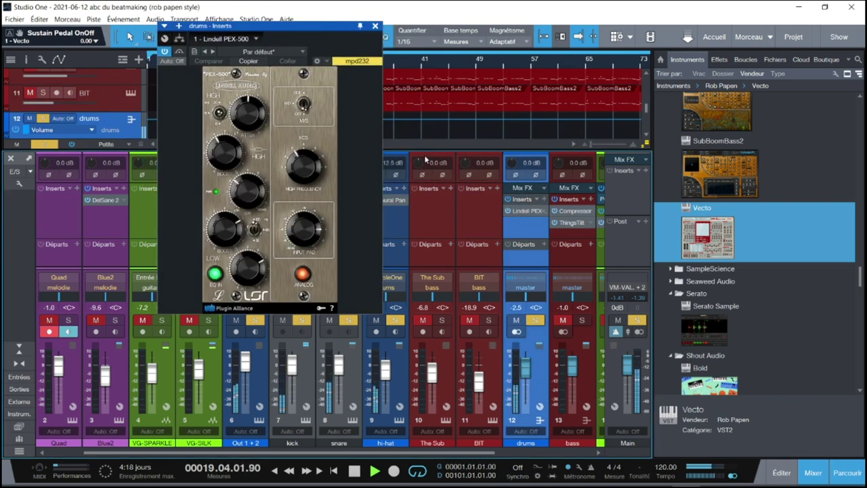
{"action": "left_click_drag", "start_coordinate": [285, 27], "coordinate": [600, 45]}
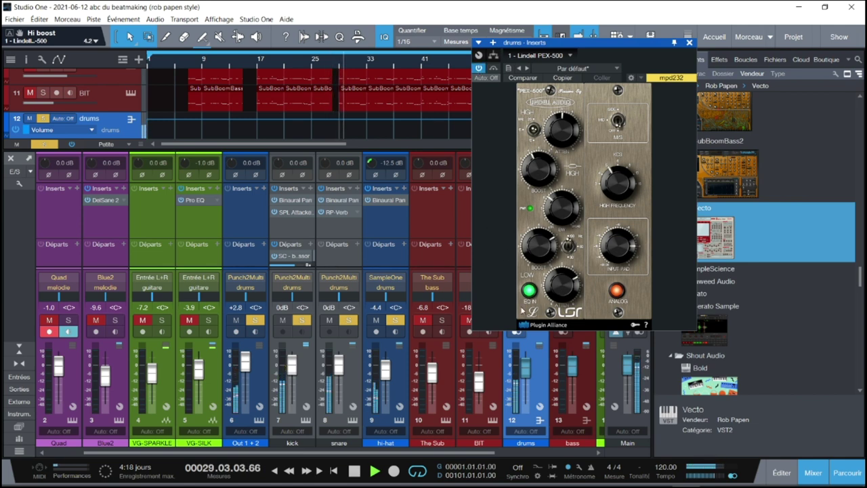
Try out the low boost and low attenuation of the drums bus's Lindell PEX-500, and close the equalizer
{"action": "left_click_drag", "start_coordinate": [534, 216], "coordinate": [530, 254]}
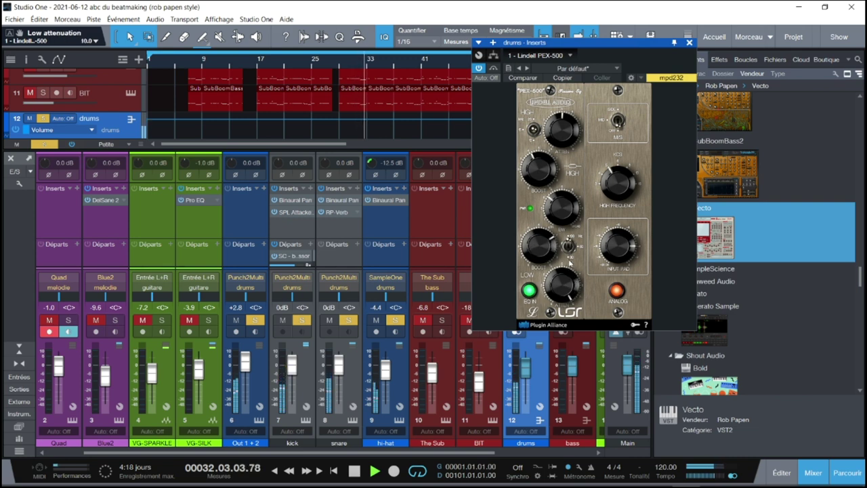
{"action": "left_click_drag", "start_coordinate": [570, 264], "coordinate": [571, 301]}
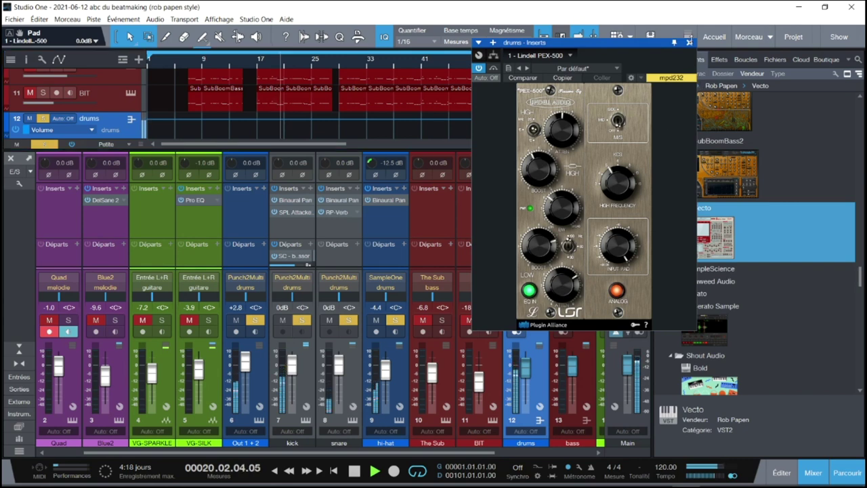
{"action": "left_click", "coordinate": [689, 42]}
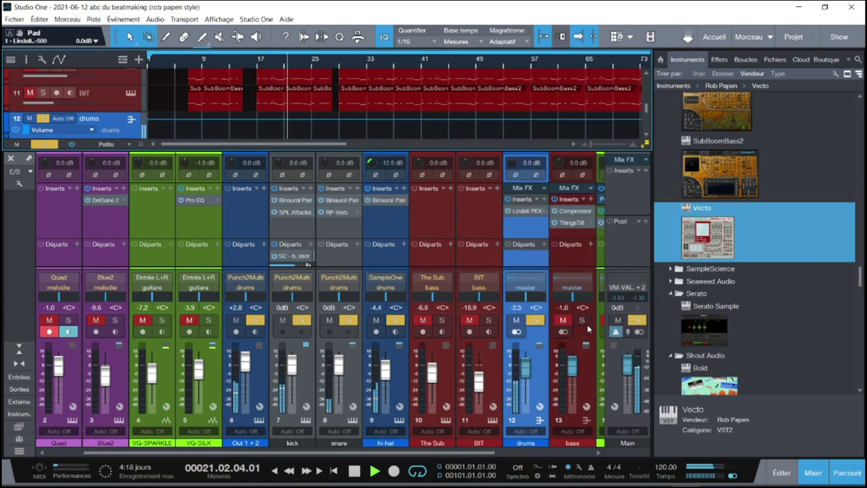
Clear the active solos, stop playback, and inspect the hi-hat channel's Sample One XT instrument
{"action": "left_click", "coordinate": [637, 320]}
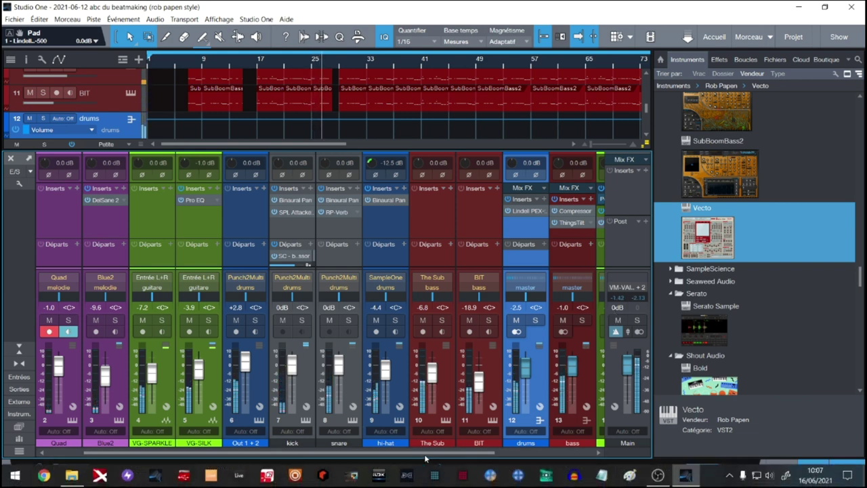
{"action": "scroll", "coordinate": [467, 455], "scroll_direction": "right", "scroll_amount": 2}
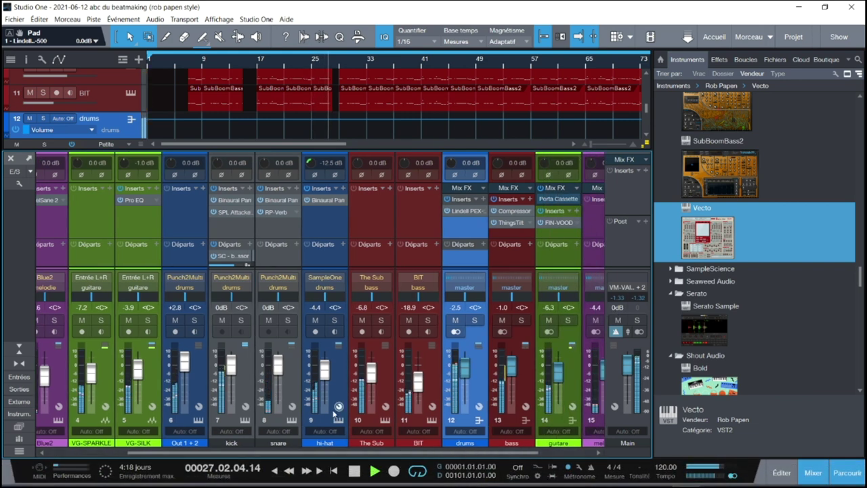
{"action": "key", "text": "space"}
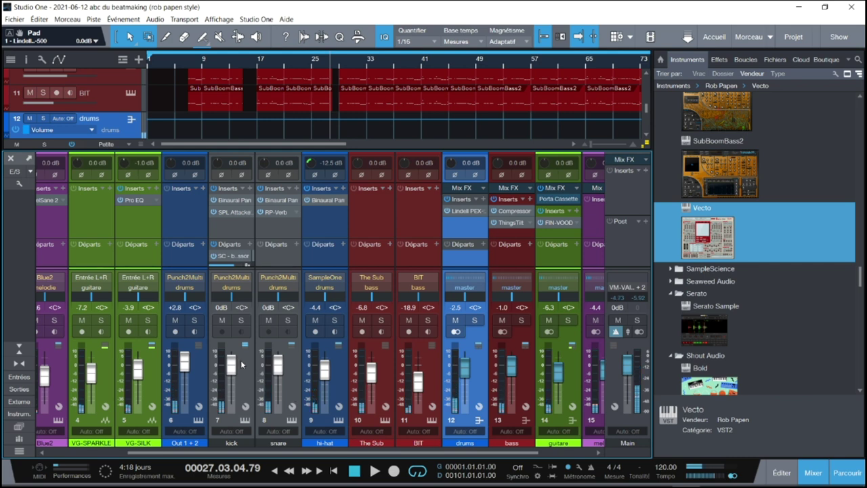
{"action": "left_click", "coordinate": [244, 421]}
{"action": "left_click", "coordinate": [245, 421]}
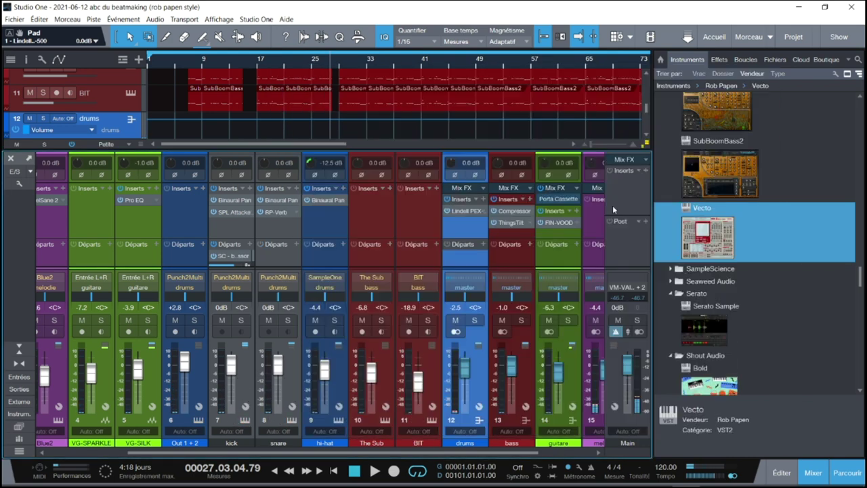
{"action": "left_click", "coordinate": [338, 421]}
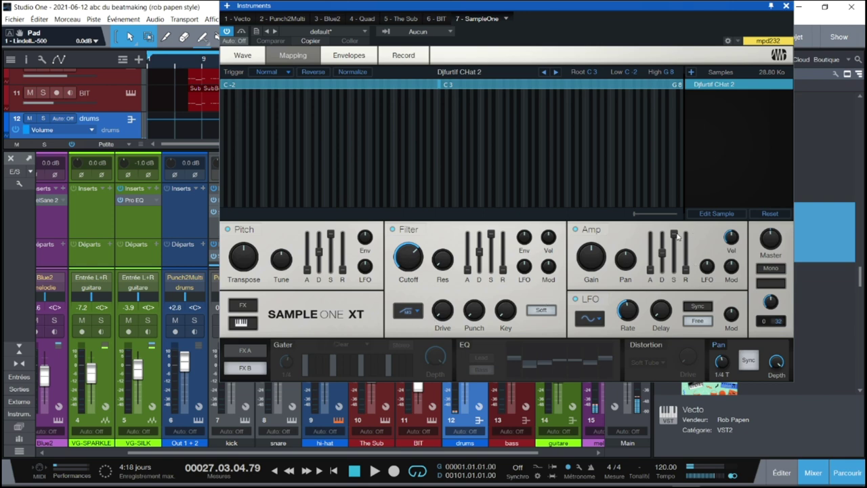
{"action": "left_click", "coordinate": [786, 6]}
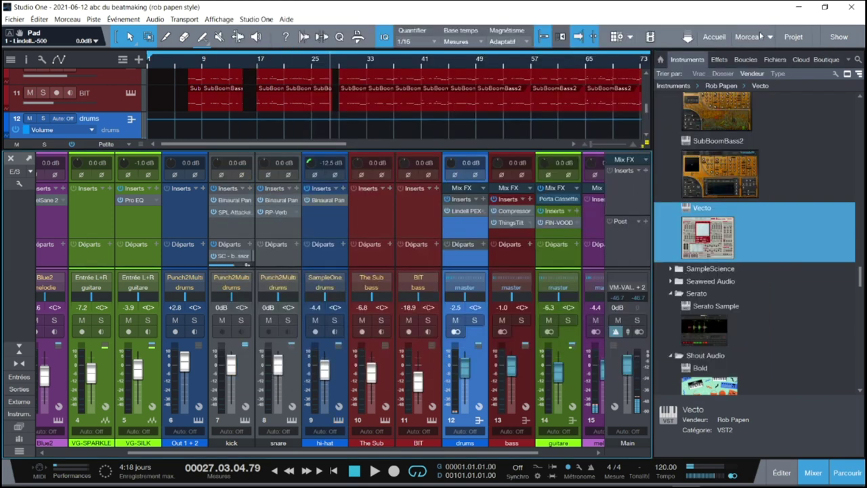
Play the drums with the Out 1+2, hi-hat, kick and snare channels soloed, and inspect the snare's RP-Verb insert
{"action": "key", "text": "space"}
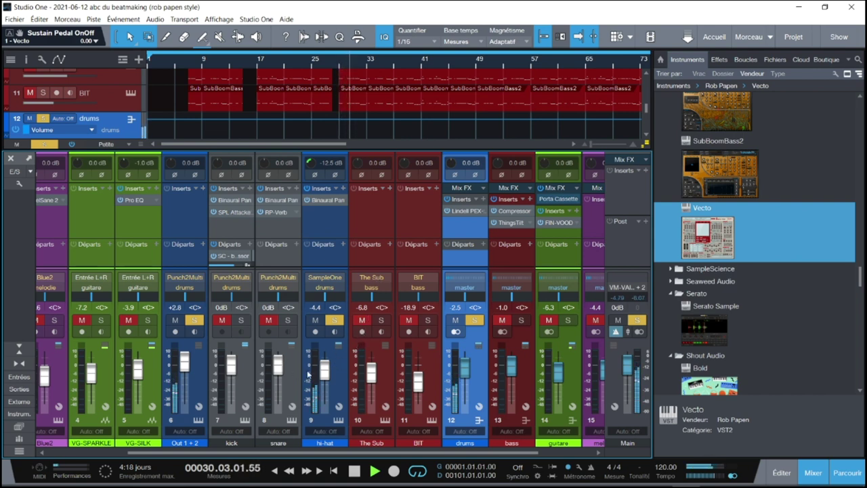
{"action": "mouse_move", "coordinate": [223, 363]}
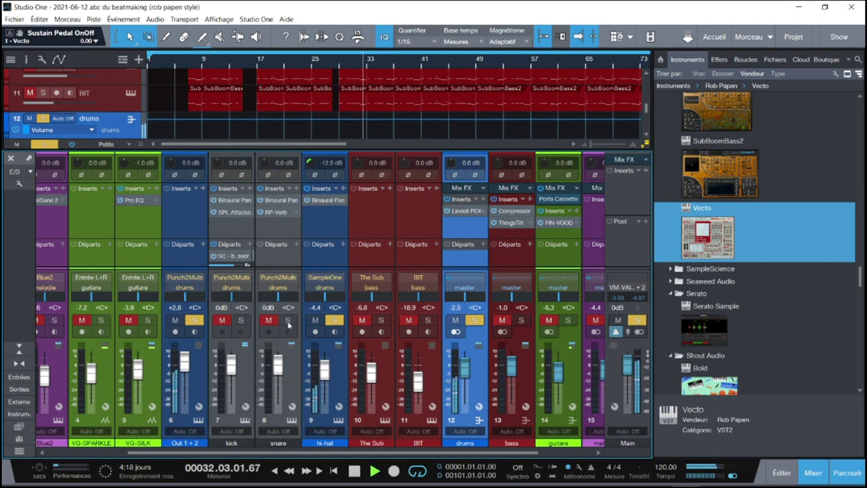
{"action": "left_click", "coordinate": [243, 321]}
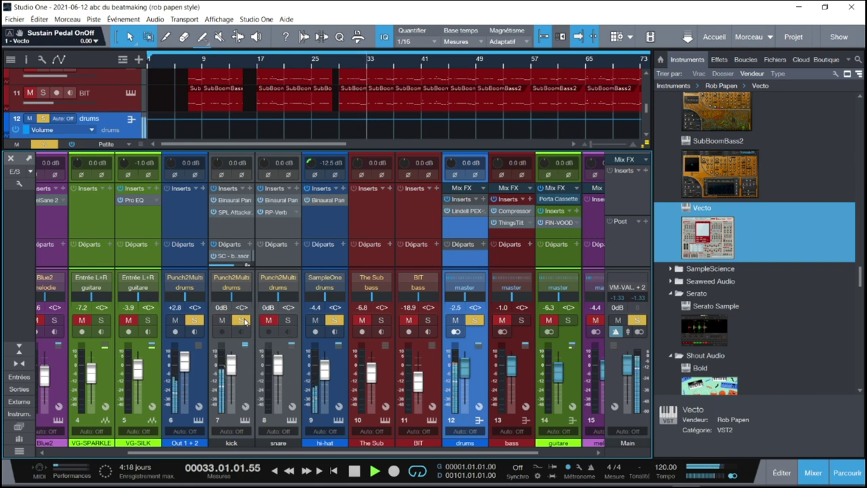
{"action": "left_click", "coordinate": [289, 321]}
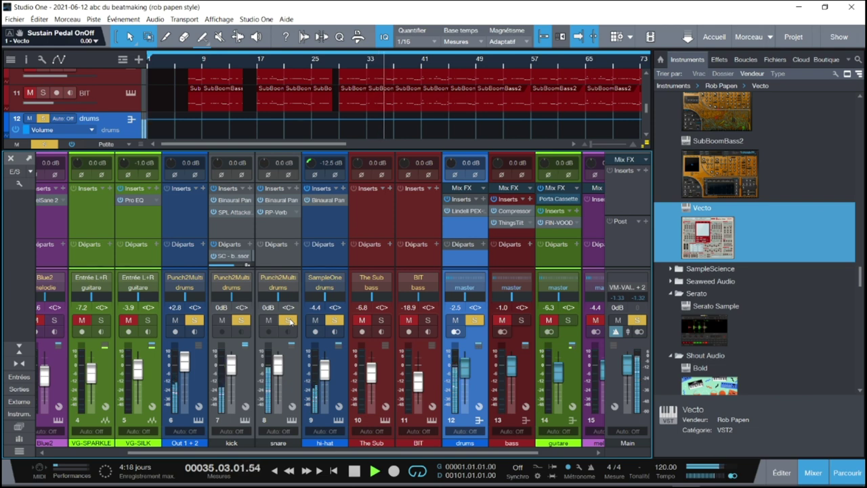
{"action": "left_click", "coordinate": [271, 212]}
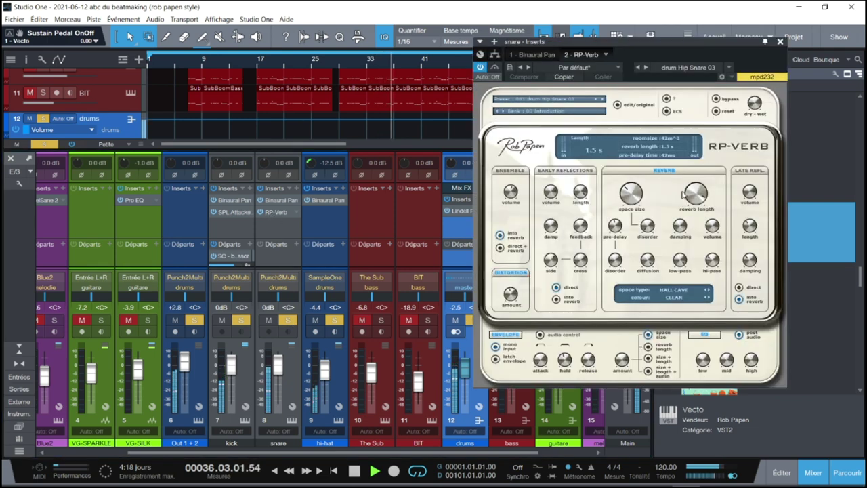
{"action": "left_click", "coordinate": [779, 41]}
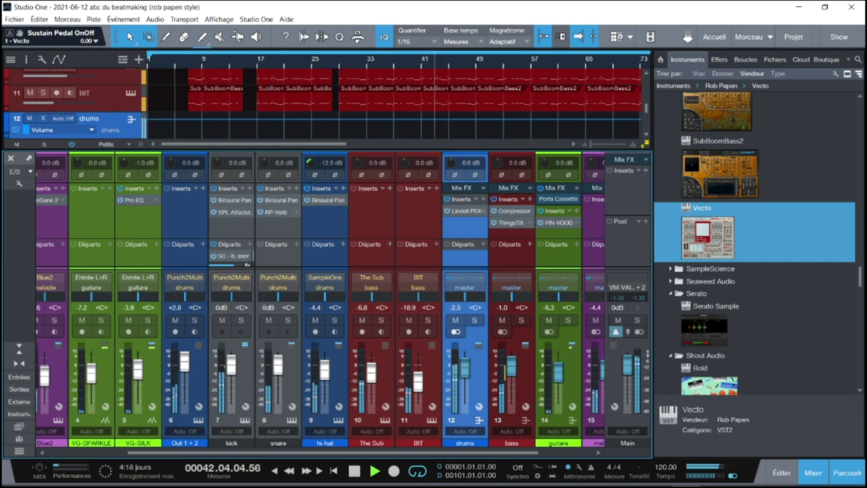
Hide the browser, and arm and solo track 3, the Scaler chord melody played by Blue2
{"action": "left_click", "coordinate": [850, 472]}
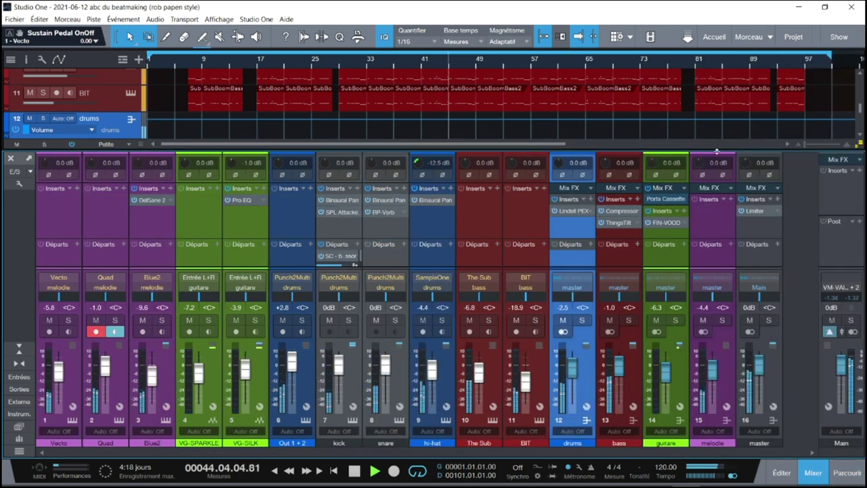
{"action": "scroll", "coordinate": [858, 101], "scroll_direction": "up", "scroll_amount": 5}
{"action": "scroll", "coordinate": [859, 101], "scroll_direction": "up", "scroll_amount": 4}
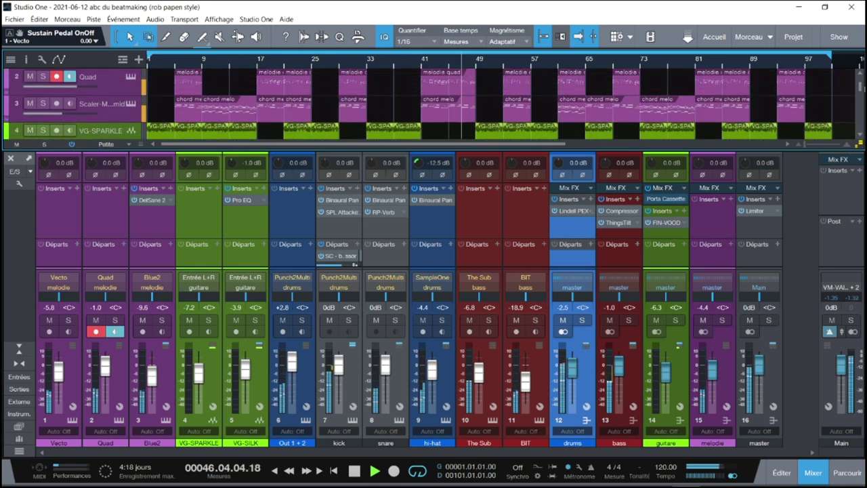
{"action": "scroll", "coordinate": [858, 101], "scroll_direction": "up", "scroll_amount": 1}
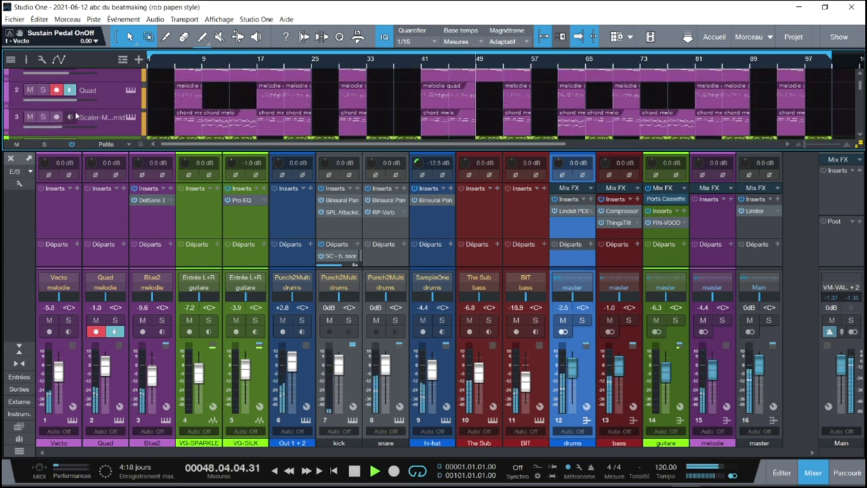
{"action": "left_click", "coordinate": [56, 116]}
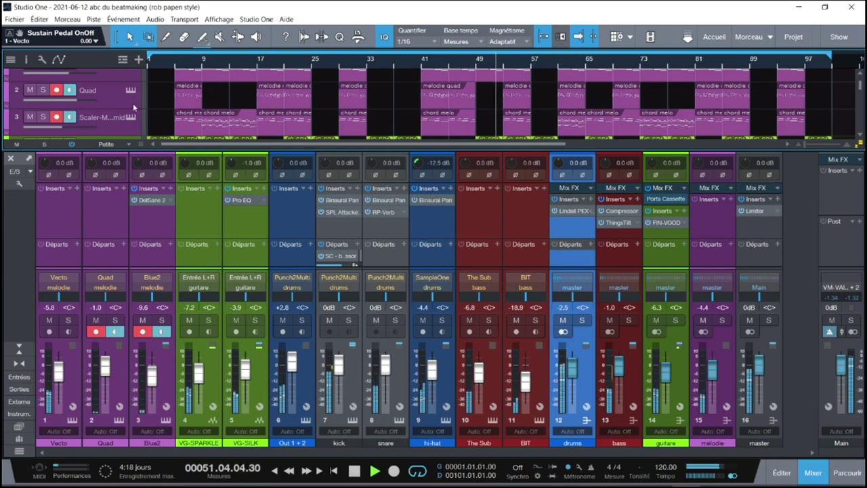
{"action": "left_click", "coordinate": [42, 117]}
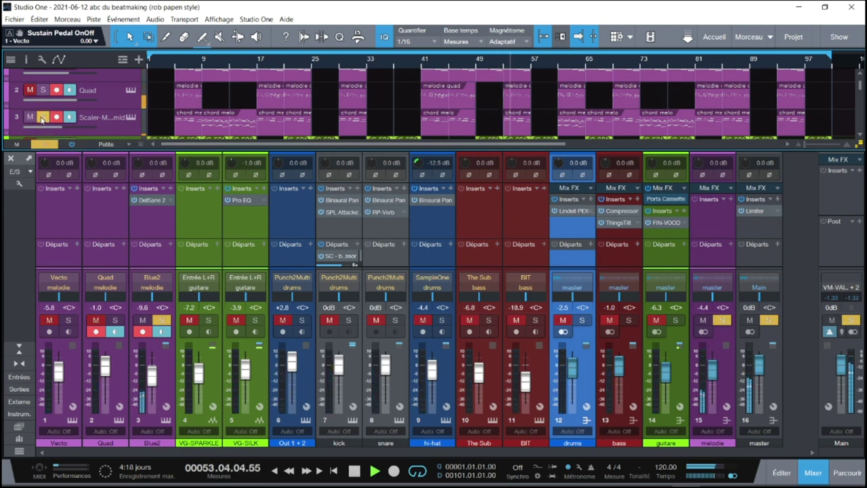
Open track 3's Blue2 instrument and show its oscillator, filter and envelope settings for the Dry sweat preset
{"action": "left_click", "coordinate": [133, 118]}
{"action": "left_click_drag", "start_coordinate": [621, 30], "coordinate": [616, 5]}
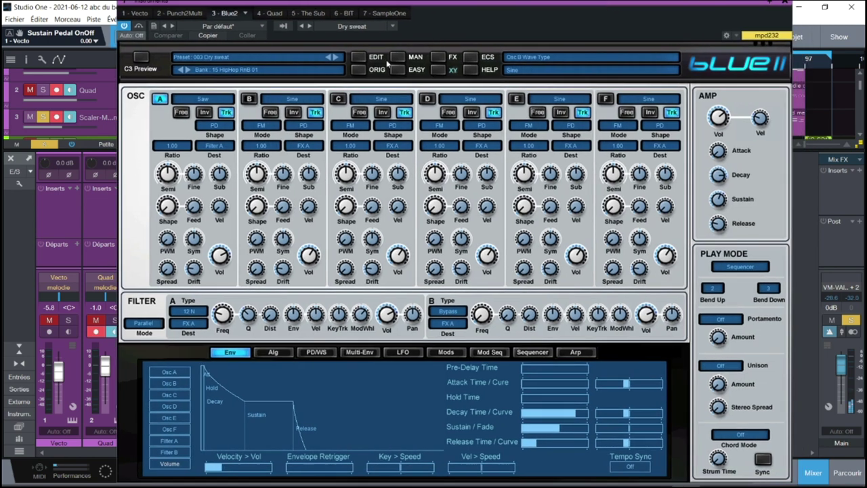
{"action": "left_click_drag", "start_coordinate": [643, 6], "coordinate": [439, 5]}
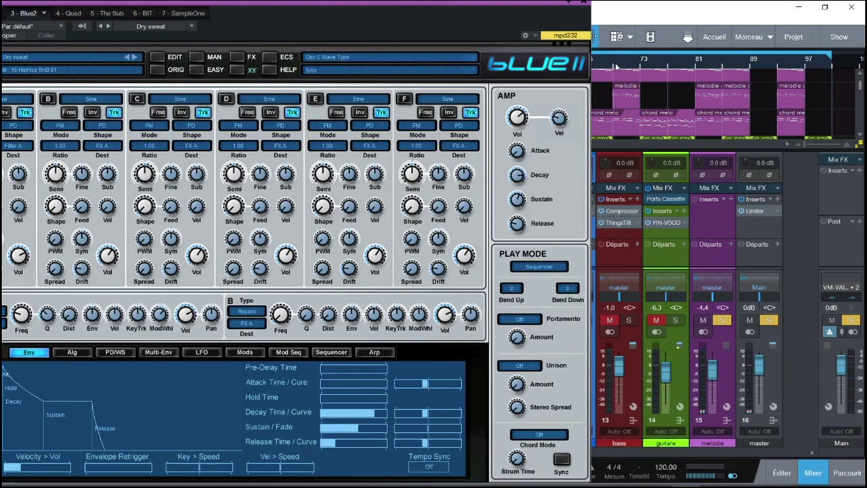
{"action": "key", "text": "space"}
{"action": "left_click_drag", "start_coordinate": [492, 4], "coordinate": [617, 5]}
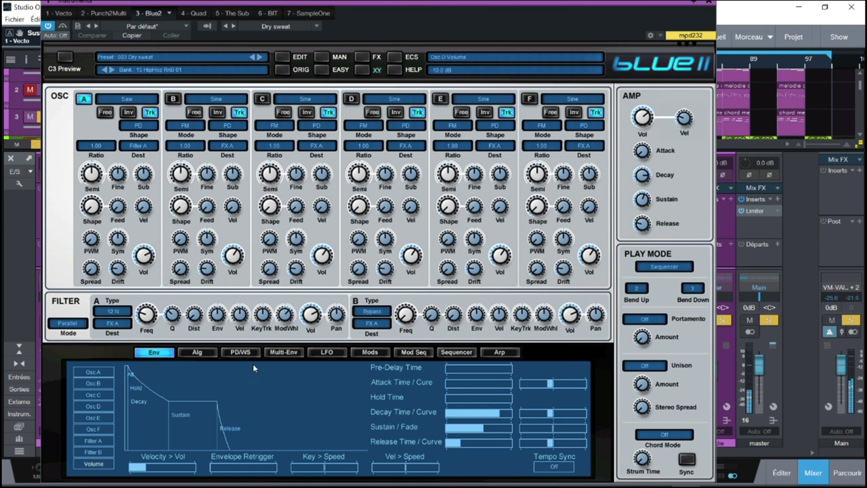
Browse Blue2's bank and preset lists, sampling banks from 04 Digital Bass 02 through 09 Percussion 01
{"action": "left_click", "coordinate": [321, 58]}
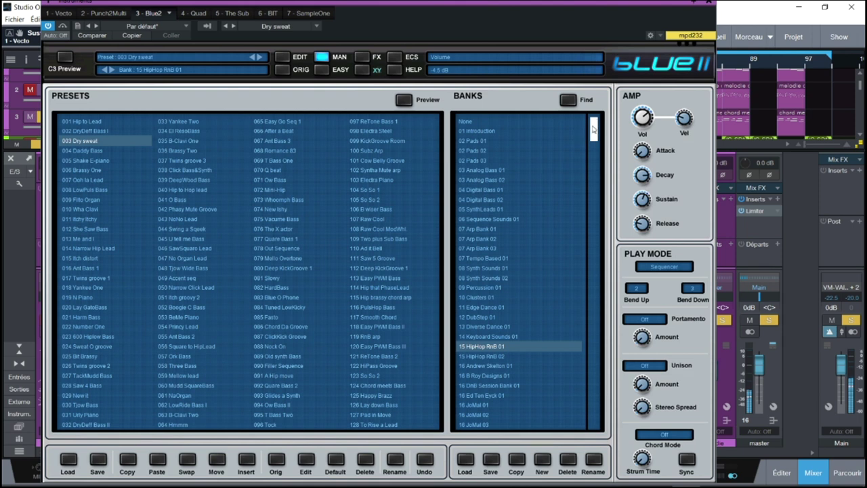
{"action": "left_click_drag", "start_coordinate": [594, 127], "coordinate": [596, 207]}
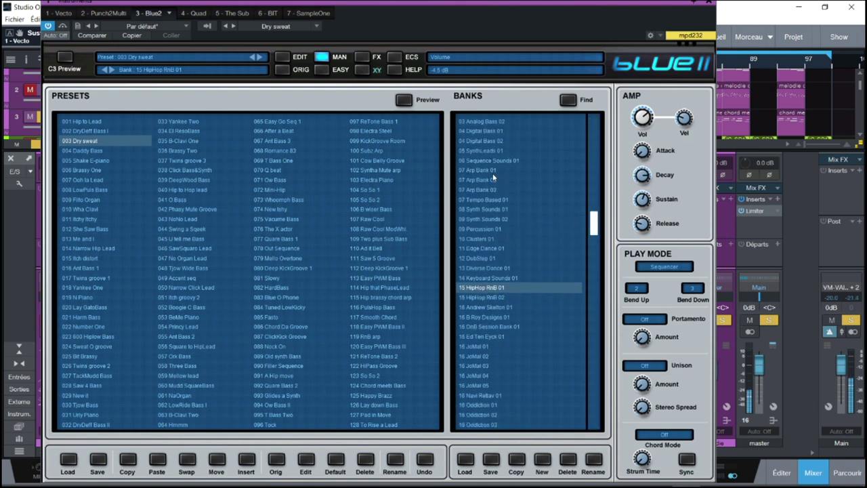
{"action": "left_click", "coordinate": [471, 180]}
{"action": "left_click", "coordinate": [474, 141]}
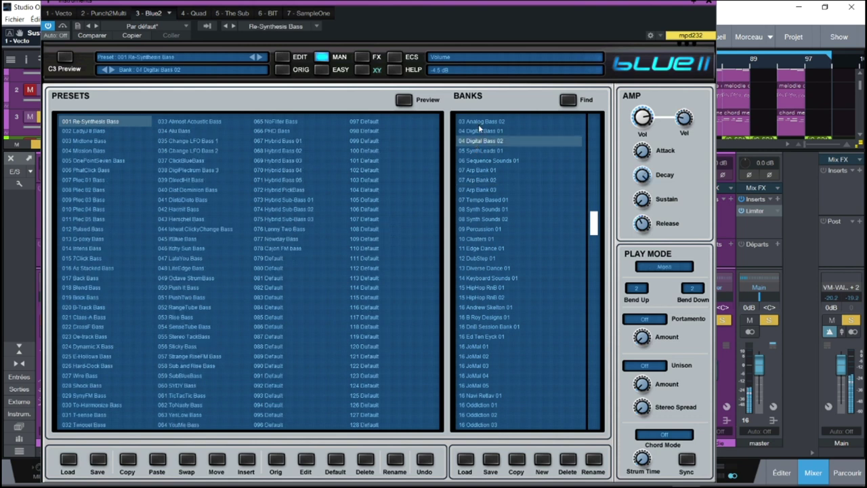
{"action": "left_click", "coordinate": [478, 151]}
{"action": "left_click", "coordinate": [477, 161]}
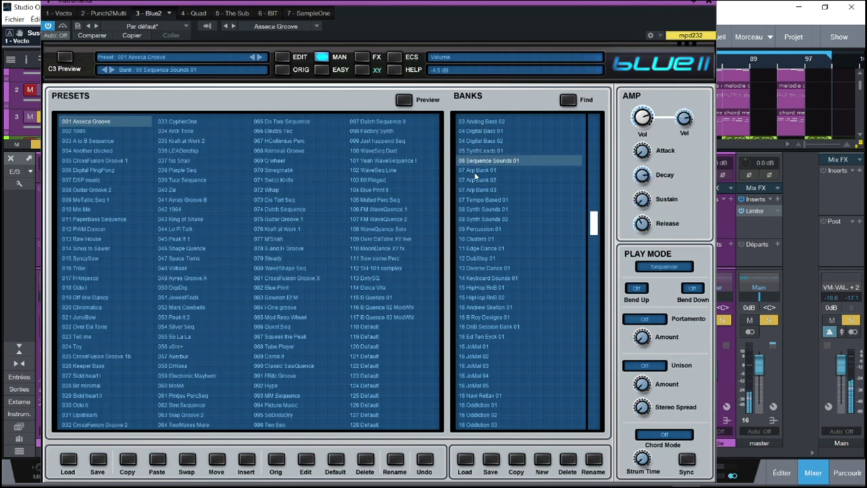
{"action": "left_click", "coordinate": [476, 170]}
{"action": "left_click", "coordinate": [475, 181]}
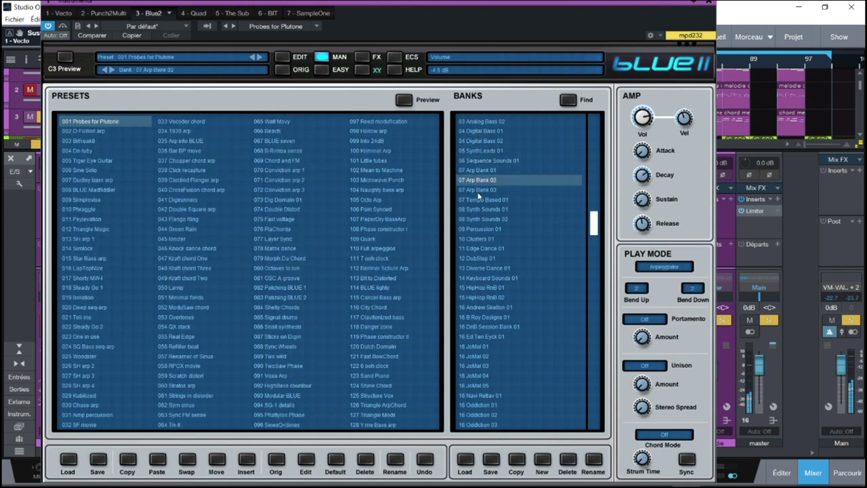
{"action": "left_click", "coordinate": [477, 191]}
{"action": "left_click", "coordinate": [478, 210]}
{"action": "left_click", "coordinate": [478, 219]}
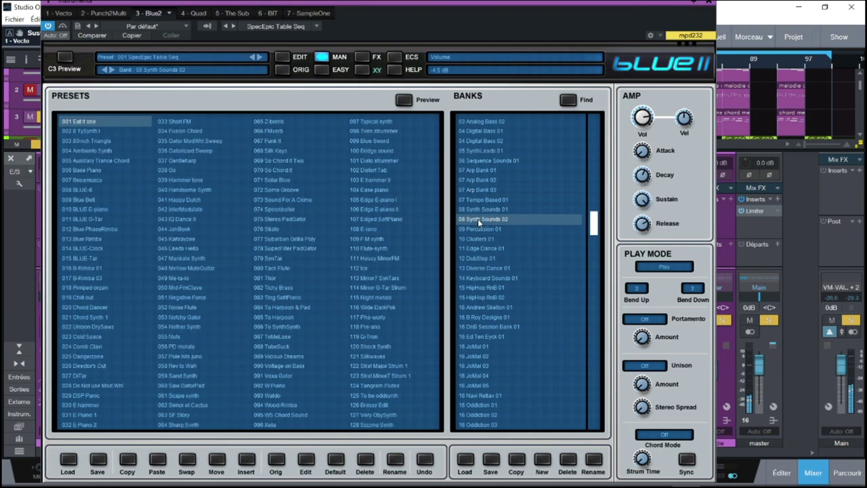
{"action": "left_click", "coordinate": [480, 230]}
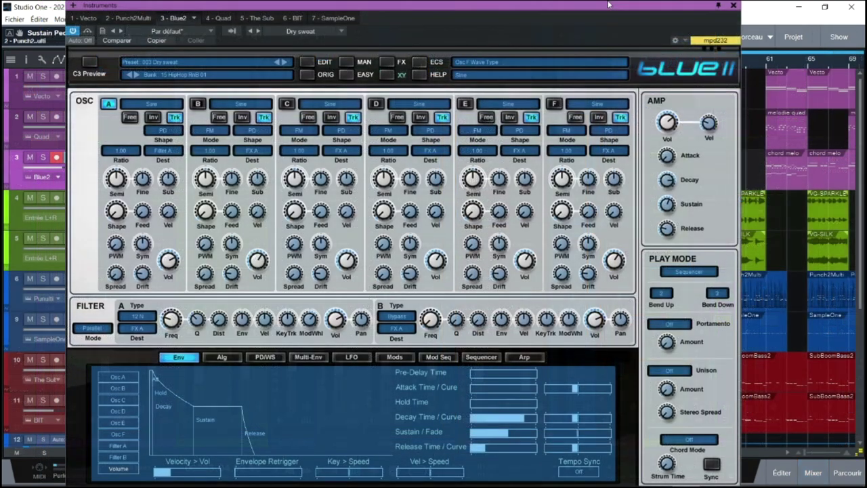
Close the Blue2 instrument window and briefly check the channels in the mixing console
{"action": "left_click_drag", "start_coordinate": [608, 5], "coordinate": [638, 4]}
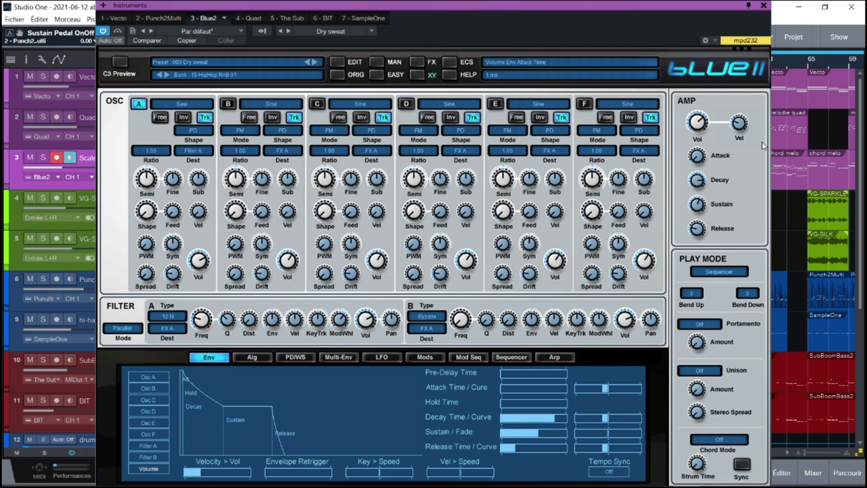
{"action": "left_click", "coordinate": [764, 6]}
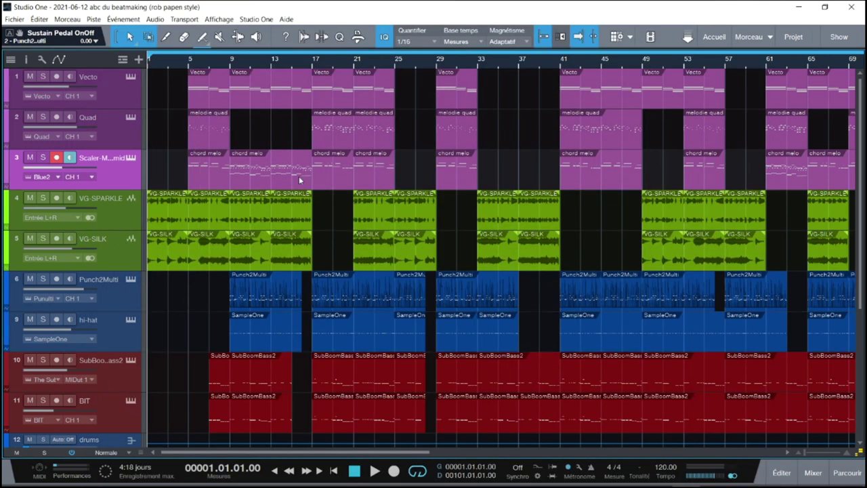
{"action": "key", "text": "F3"}
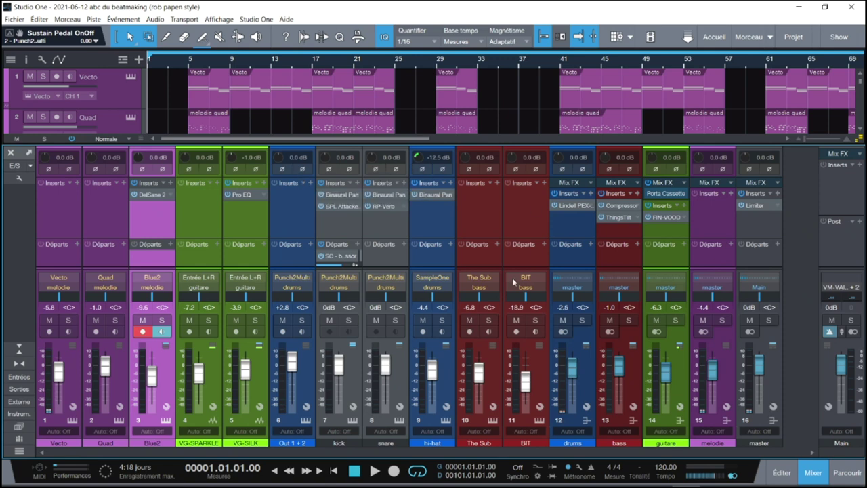
{"action": "key", "text": "F3"}
Play track 10's The Sub soloed with its instrument window open, lowering Drive to 0% and restoring it to maximum
{"action": "key", "text": "space"}
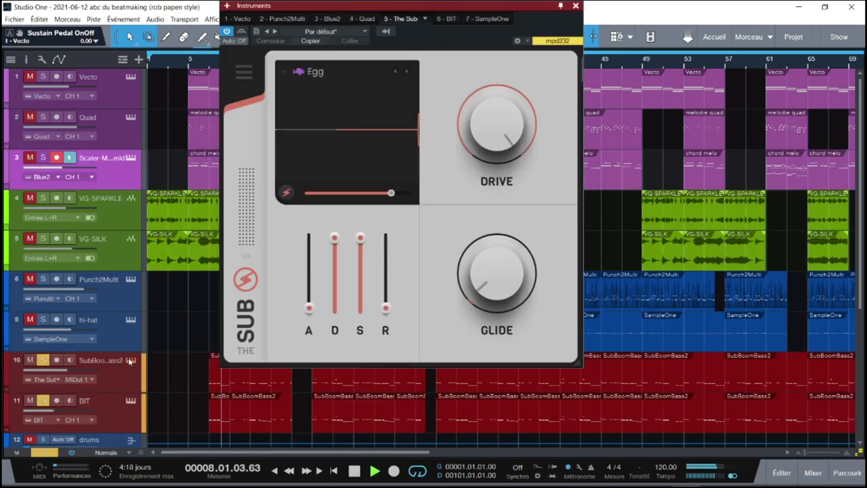
{"action": "left_click", "coordinate": [130, 360]}
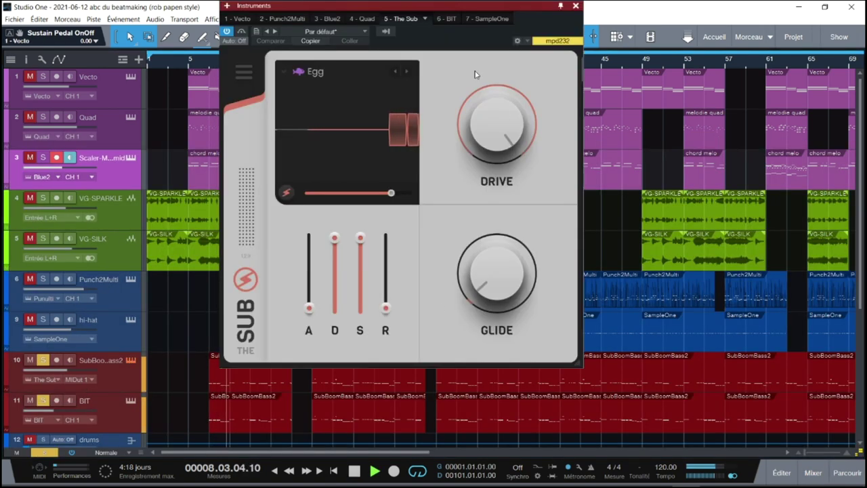
{"action": "left_click", "coordinate": [44, 403]}
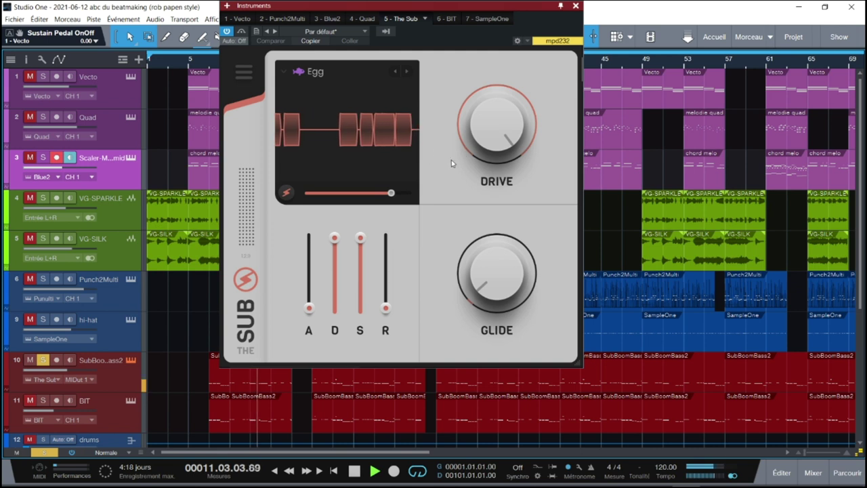
{"action": "left_click_drag", "start_coordinate": [485, 135], "coordinate": [474, 191]}
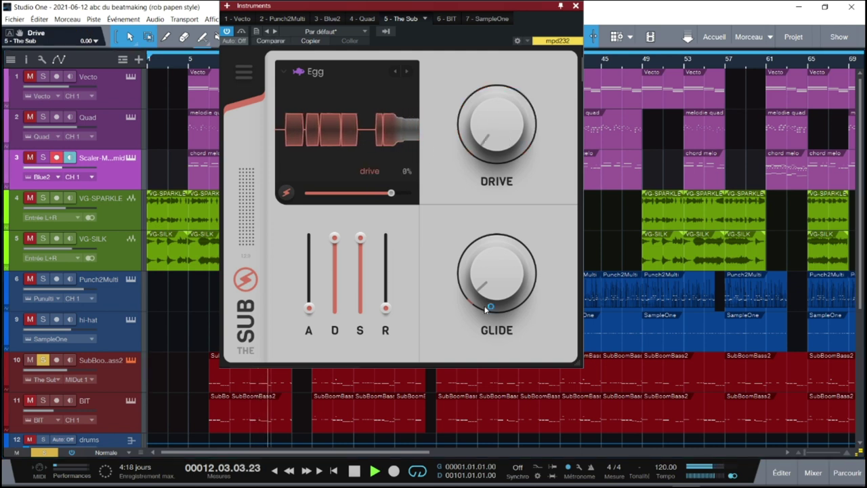
{"action": "left_click_drag", "start_coordinate": [477, 152], "coordinate": [470, 110]}
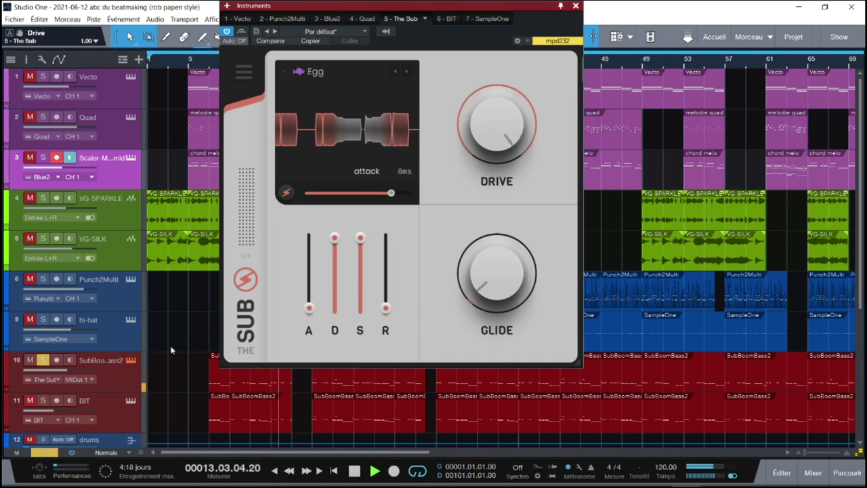
Audition track 11 alone with its B.I.T. instrument open, and solo both bass tracks together again
{"action": "left_click", "coordinate": [43, 400]}
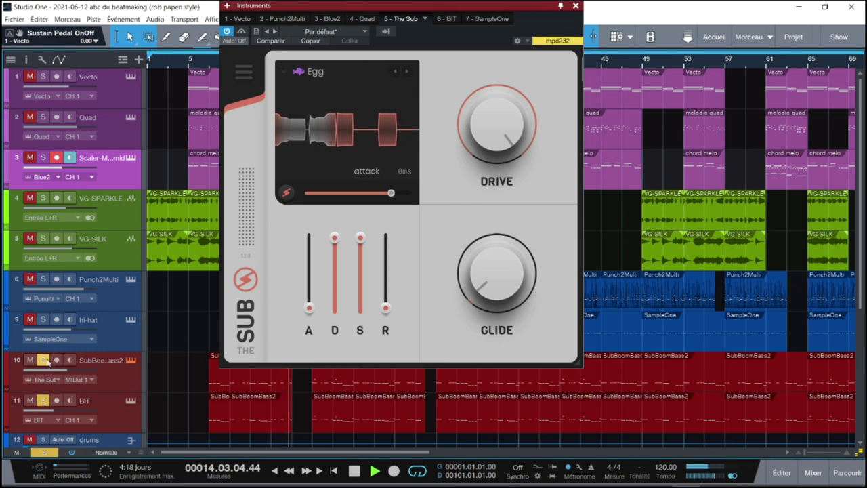
{"action": "left_click", "coordinate": [297, 396]}
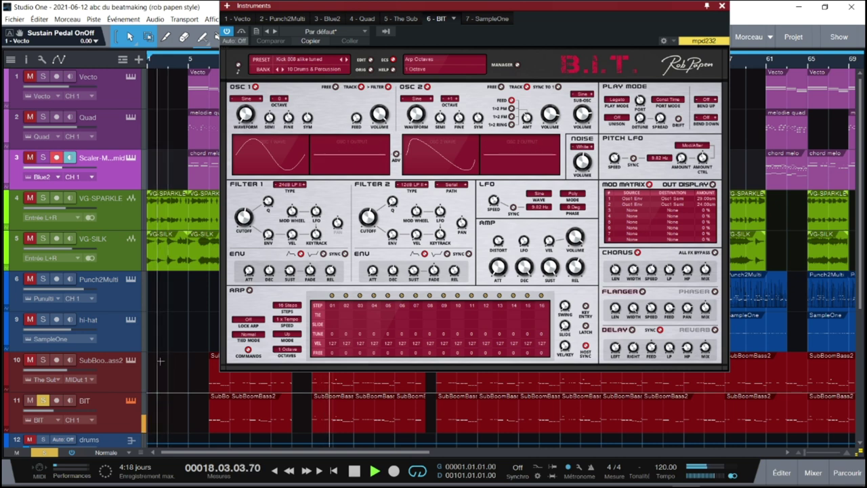
{"action": "left_click", "coordinate": [43, 361]}
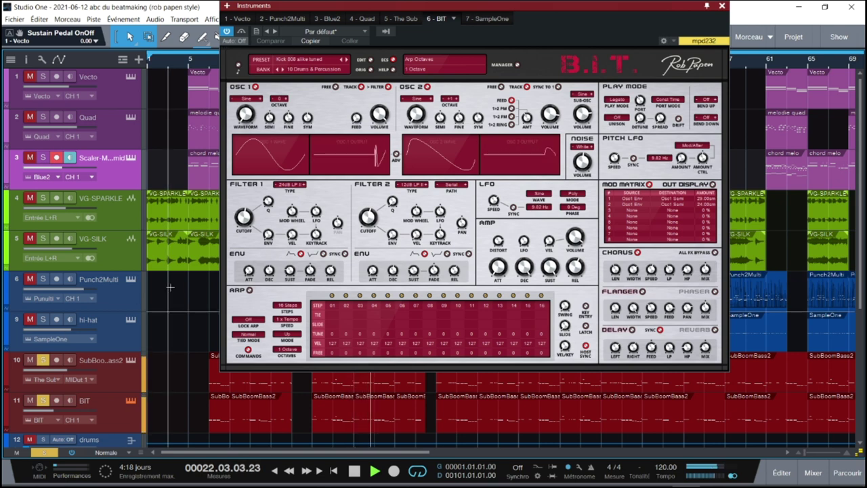
Show the mixer, inspect the bass bus's Compressor insert, and add the kick channel to the solo
{"action": "key", "text": "F3"}
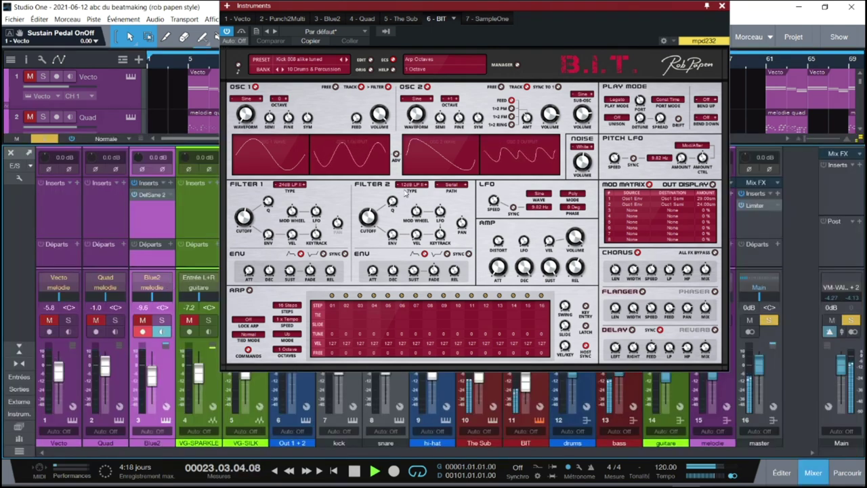
{"action": "left_click", "coordinate": [722, 5]}
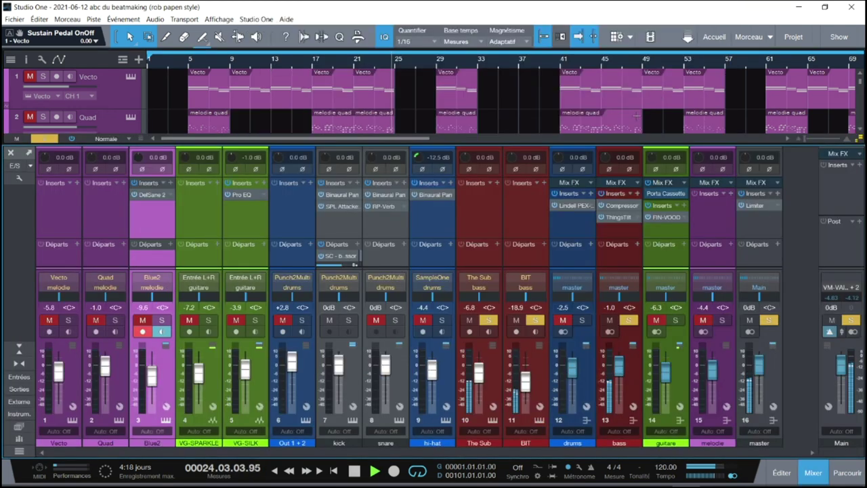
{"action": "left_click", "coordinate": [622, 207]}
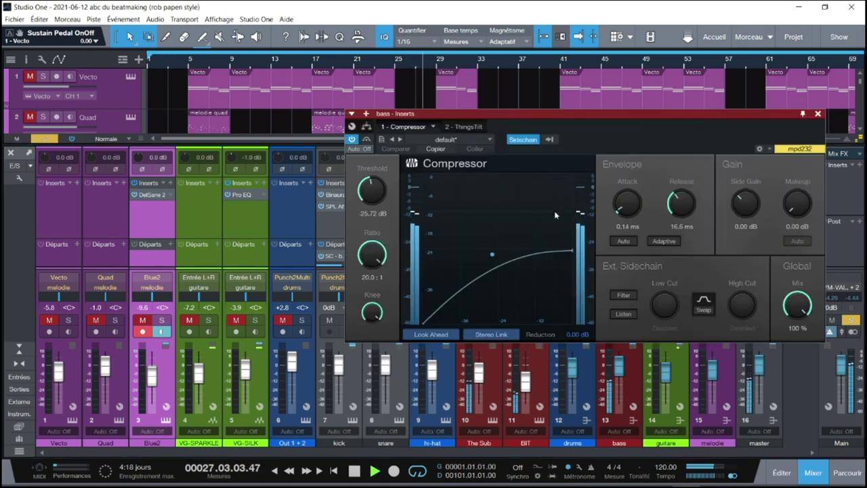
{"action": "left_click", "coordinate": [818, 114]}
{"action": "left_click", "coordinate": [349, 321]}
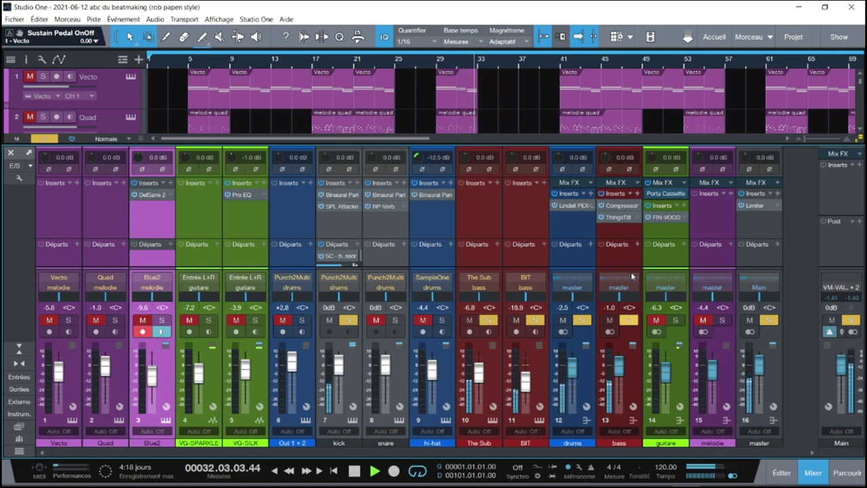
Adjust the bass bus's ThingsTilt insert to a 5.1 kHz low-pass and a 5.8 dB tilt, and close it
{"action": "left_click", "coordinate": [621, 219]}
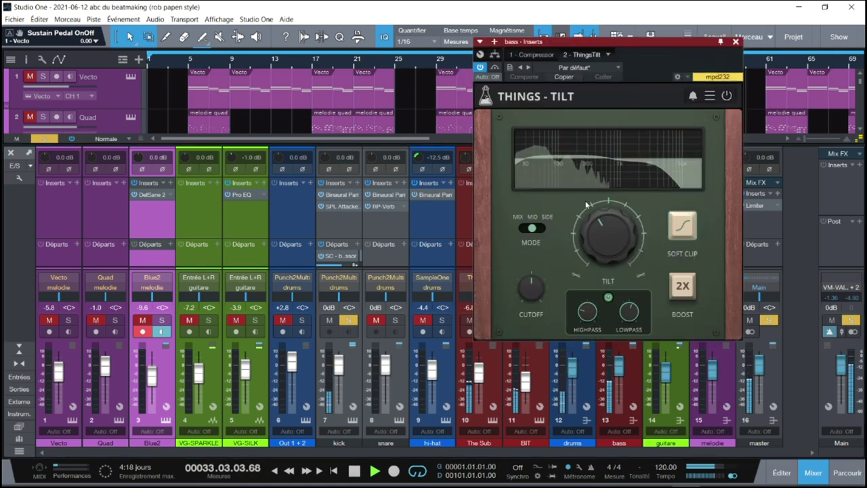
{"action": "mouse_move", "coordinate": [609, 227]}
{"action": "left_mouse_down"}
{"action": "mouse_move", "coordinate": [611, 214]}
{"action": "mouse_move", "coordinate": [591, 259]}
{"action": "mouse_move", "coordinate": [598, 226]}
{"action": "left_mouse_up"}
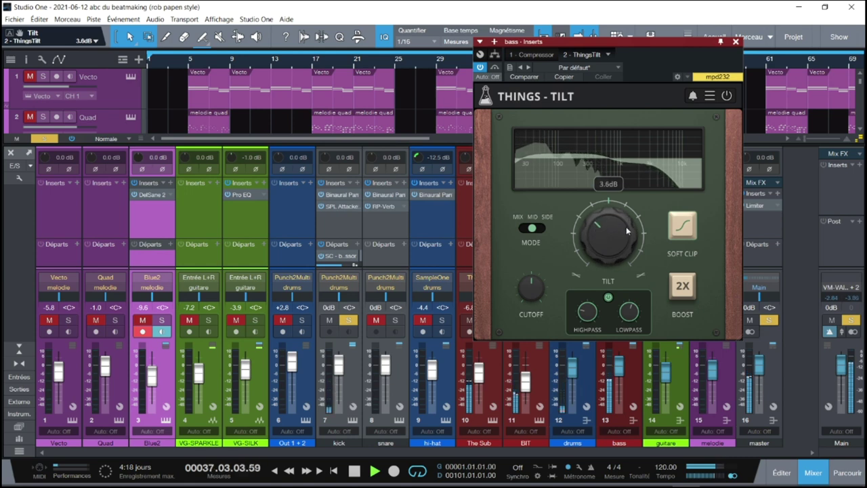
{"action": "mouse_move", "coordinate": [628, 330]}
{"action": "left_click_drag", "start_coordinate": [627, 332], "coordinate": [600, 365]}
{"action": "left_click_drag", "start_coordinate": [571, 396], "coordinate": [610, 273]}
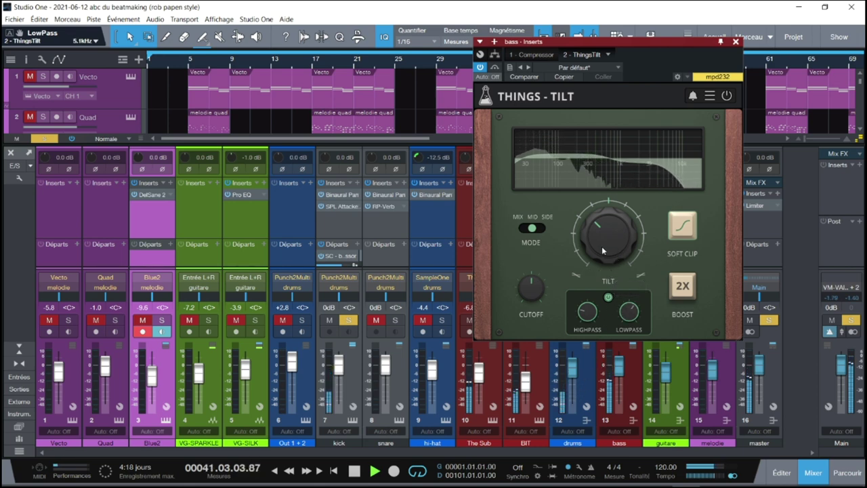
{"action": "mouse_move", "coordinate": [602, 246]}
{"action": "mouse_move", "coordinate": [599, 240]}
{"action": "left_mouse_down"}
{"action": "mouse_move", "coordinate": [594, 265]}
{"action": "mouse_move", "coordinate": [595, 253]}
{"action": "left_mouse_up"}
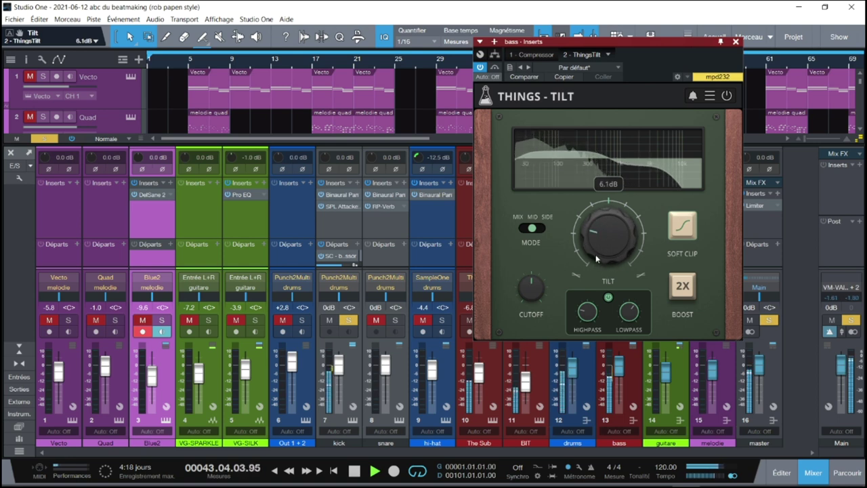
{"action": "left_click", "coordinate": [736, 41]}
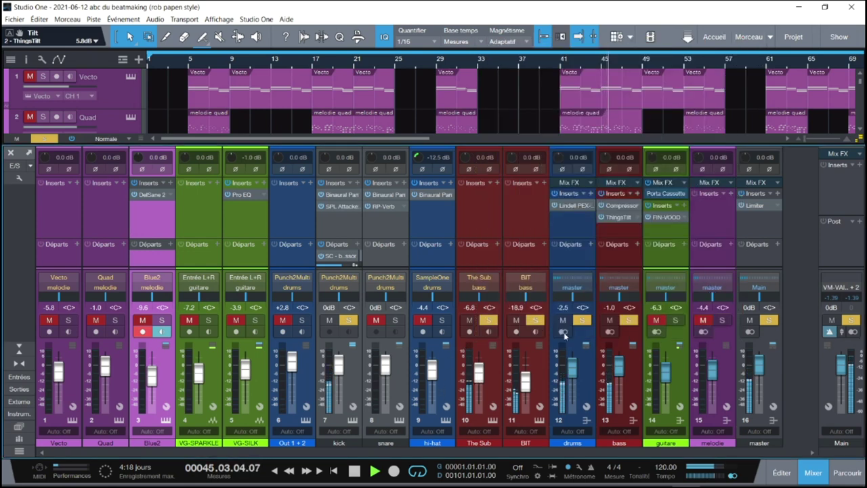
Clear the active solos, mute the bass bus to hear the beat without it, and stop playback
{"action": "left_click", "coordinate": [850, 320]}
{"action": "left_click", "coordinate": [628, 319]}
{"action": "left_click", "coordinate": [609, 320]}
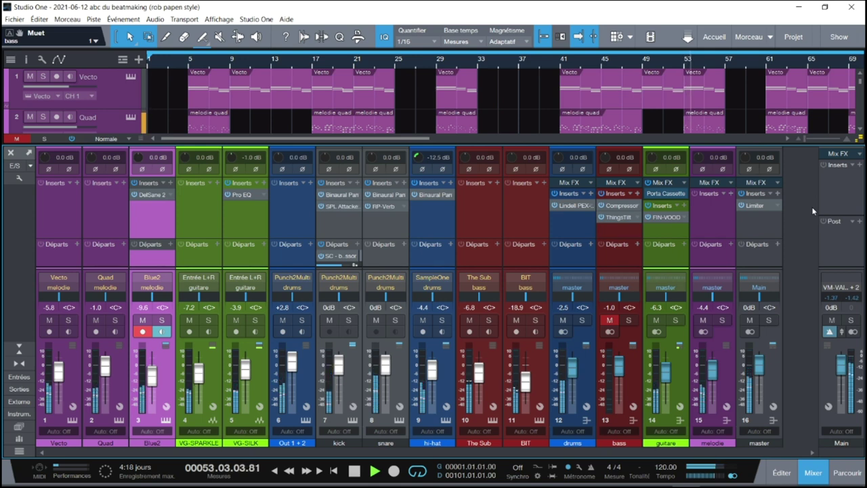
{"action": "key", "text": "space"}
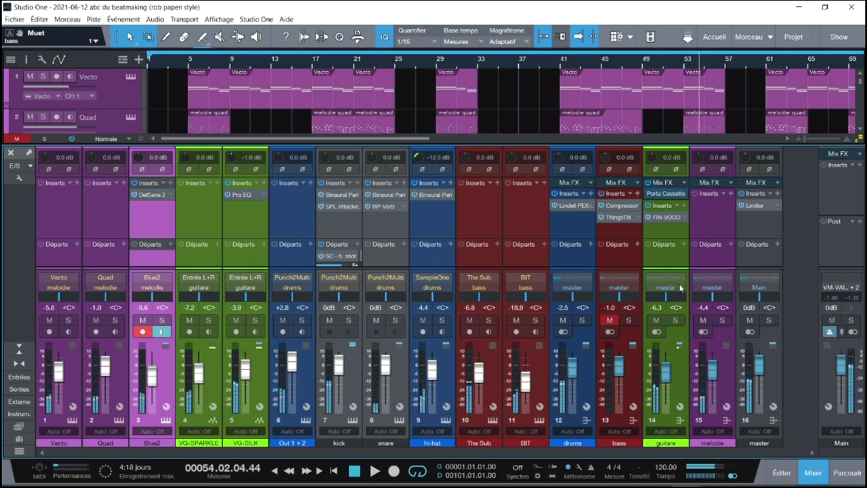
Solo the guitare bus, open its FIN-VOODOO insert, and play from the start of the song
{"action": "left_click", "coordinate": [675, 320]}
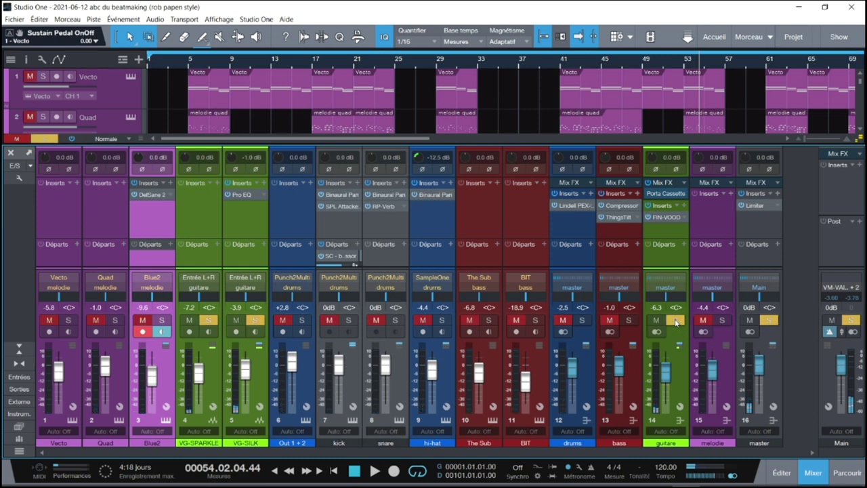
{"action": "left_click", "coordinate": [652, 217]}
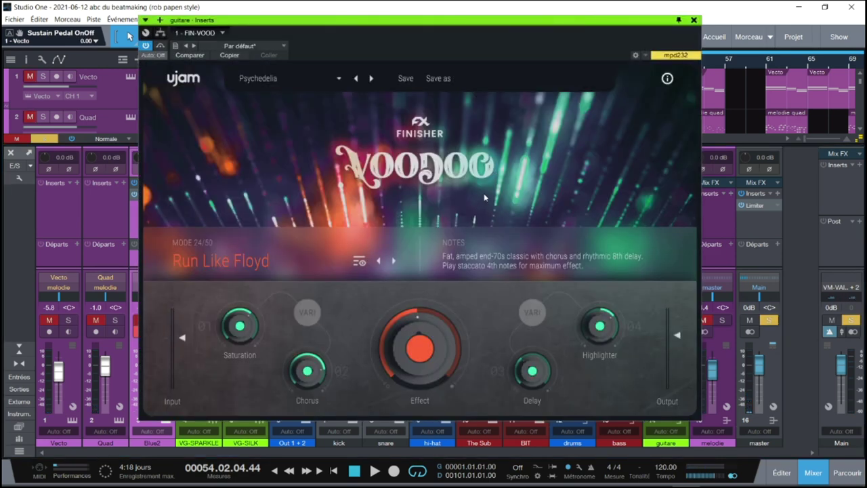
{"action": "key", "text": "Home"}
{"action": "key", "text": "space"}
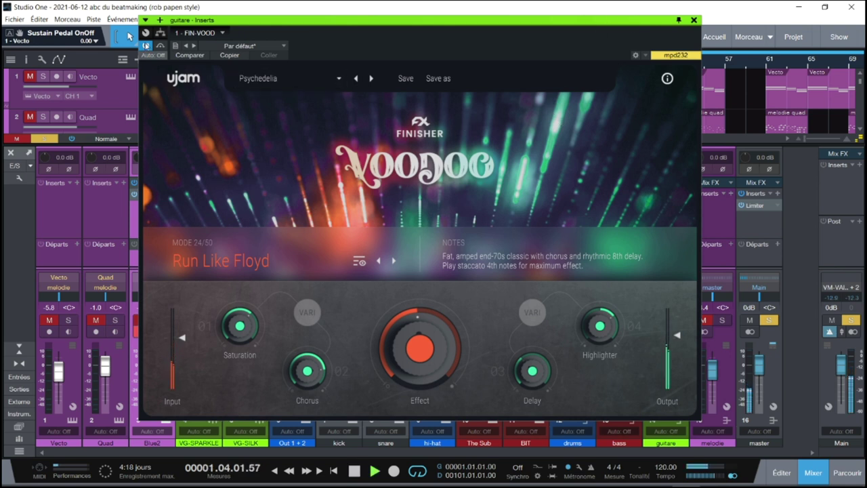
Compare the guitare bus with FIN-VOODOO bypassed and active, and open its Porta Cassette Mix FX
{"action": "left_click", "coordinate": [146, 45]}
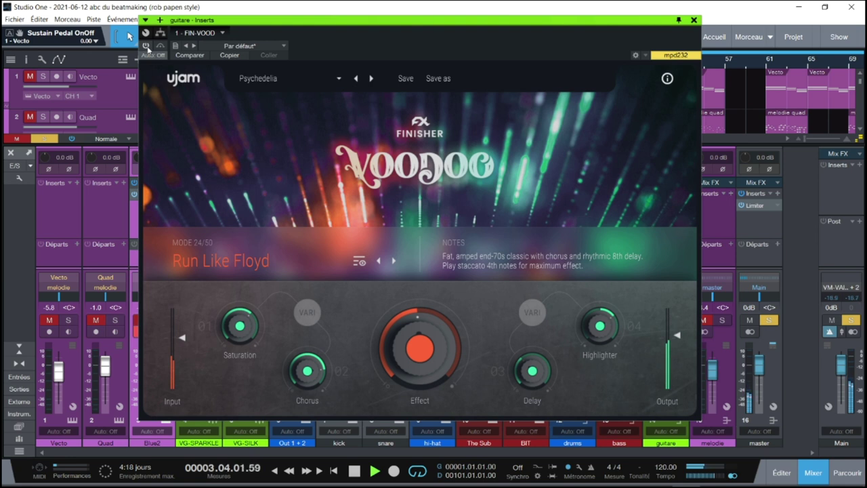
{"action": "left_click", "coordinate": [146, 46]}
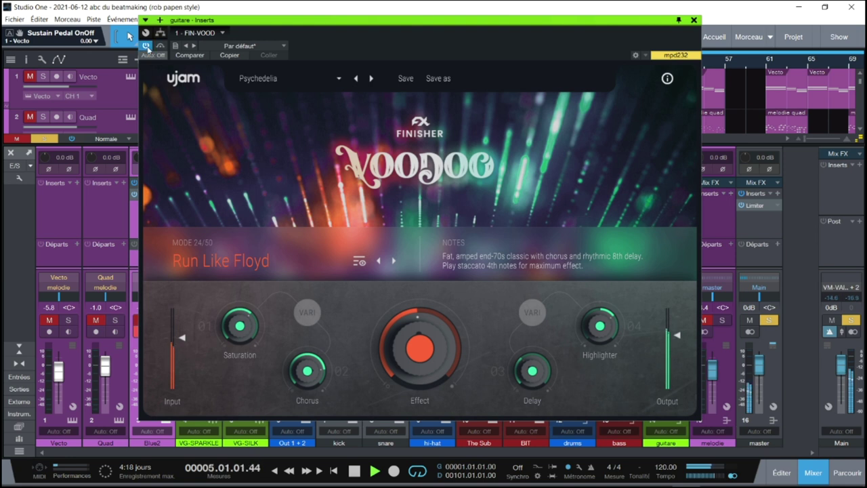
{"action": "left_click", "coordinate": [694, 20]}
{"action": "left_click", "coordinate": [667, 194]}
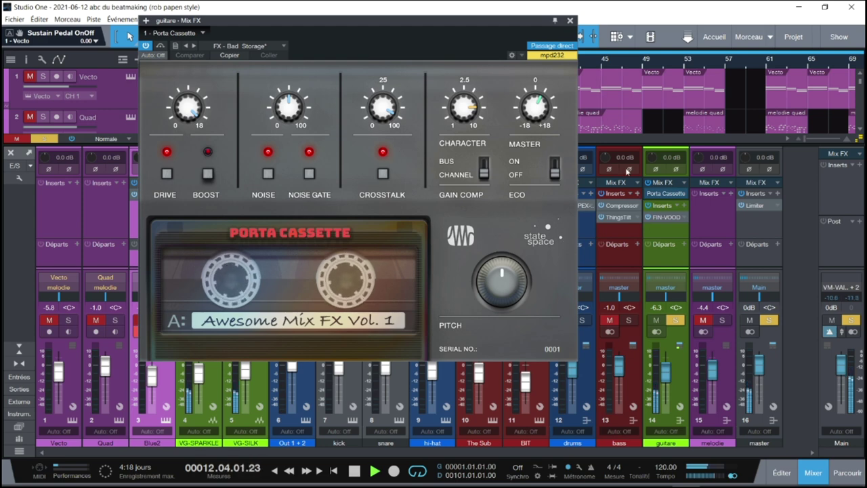
Compare the guitare bus with the Porta Cassette Mix FX bypassed and active
{"action": "left_click", "coordinate": [145, 46]}
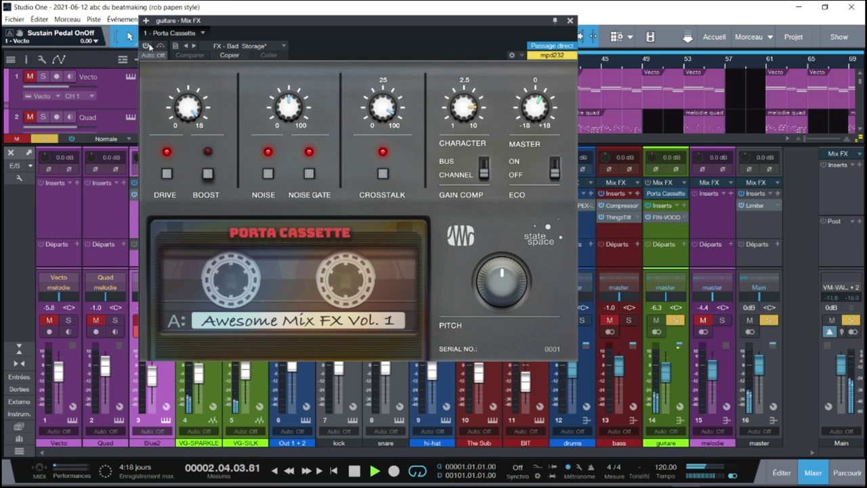
{"action": "left_click", "coordinate": [147, 45]}
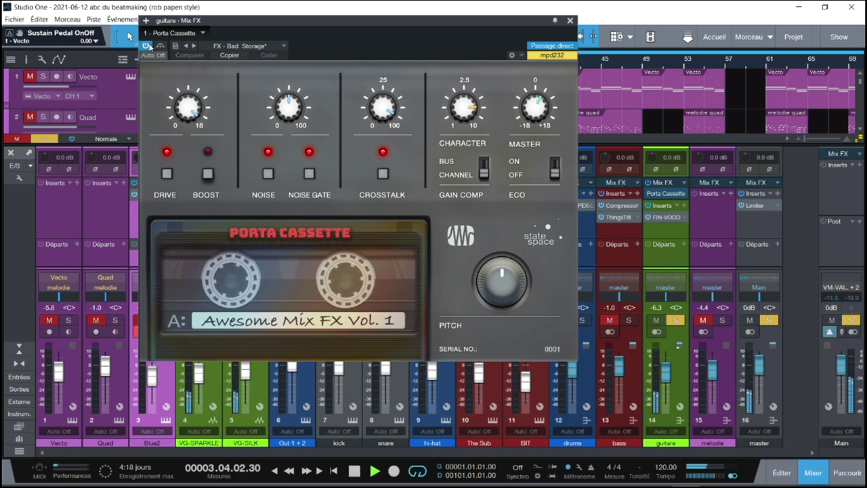
Clear the guitare bus solo and the bass bus mute to hear the full beat, and stop playback with Porta Cassette and the mixer closed
{"action": "left_click", "coordinate": [675, 321]}
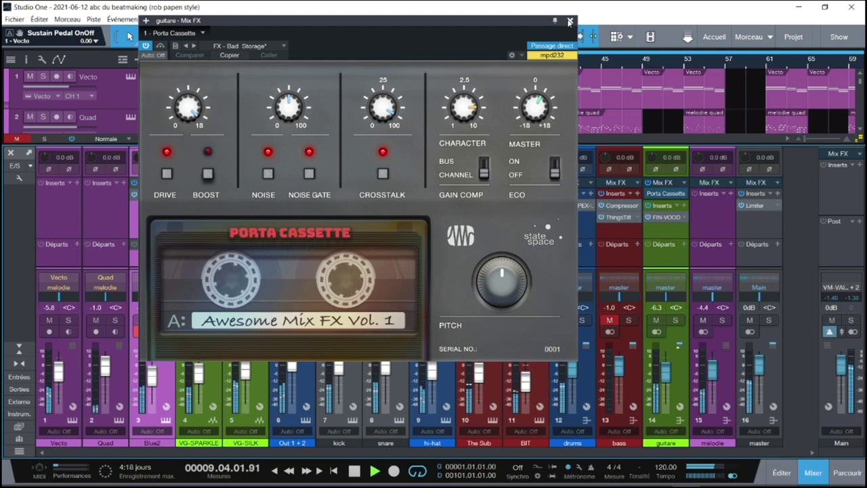
{"action": "left_click", "coordinate": [610, 320]}
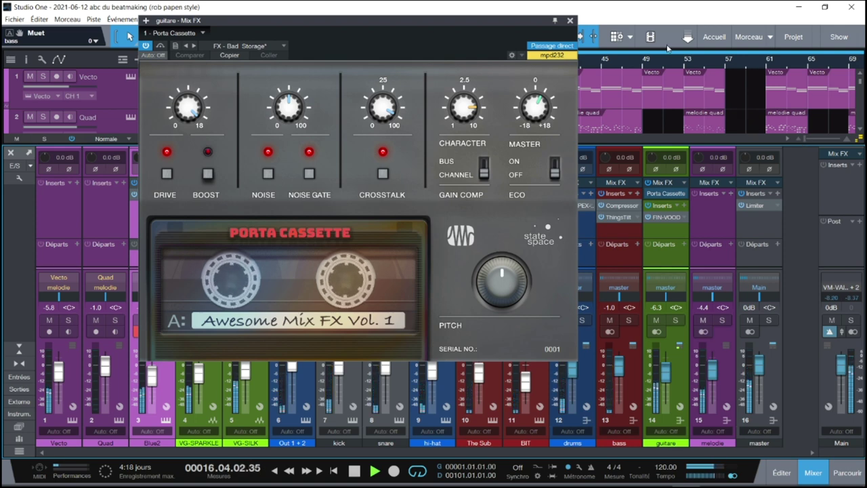
{"action": "left_click", "coordinate": [570, 22]}
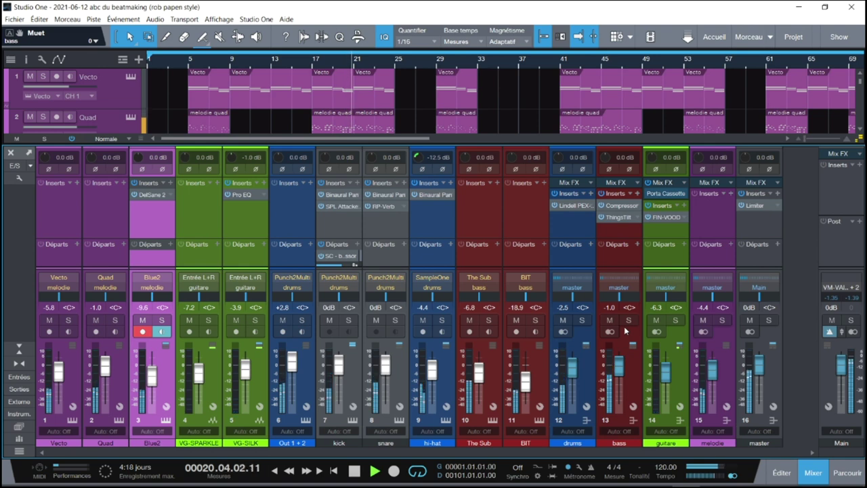
{"action": "key", "text": "F3"}
{"action": "key", "text": "space"}
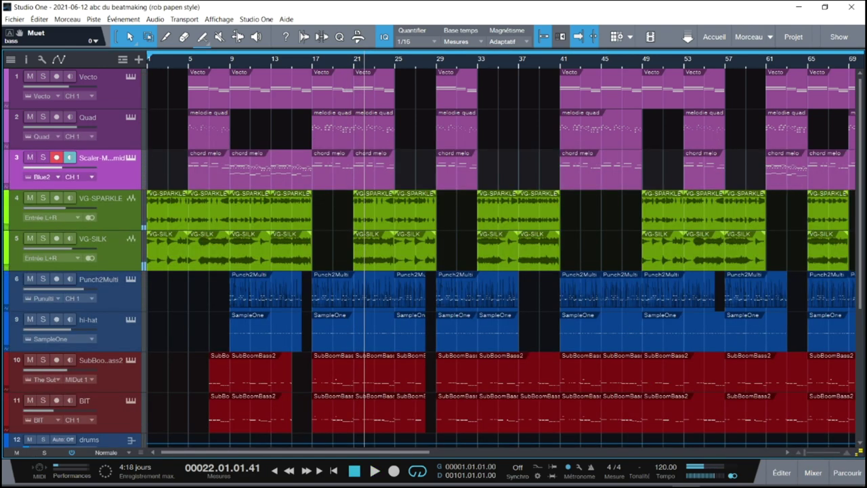
Open the browser's effects list and examine the plug-ins in the Rob Papen vendor folder, from DelSane to XY-Transfer
{"action": "scroll", "coordinate": [862, 170], "scroll_direction": "down", "scroll_amount": 2}
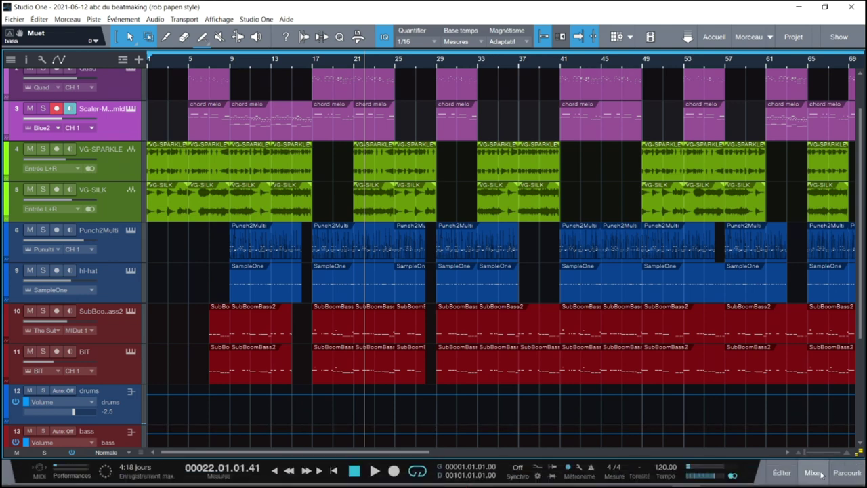
{"action": "left_click", "coordinate": [842, 472]}
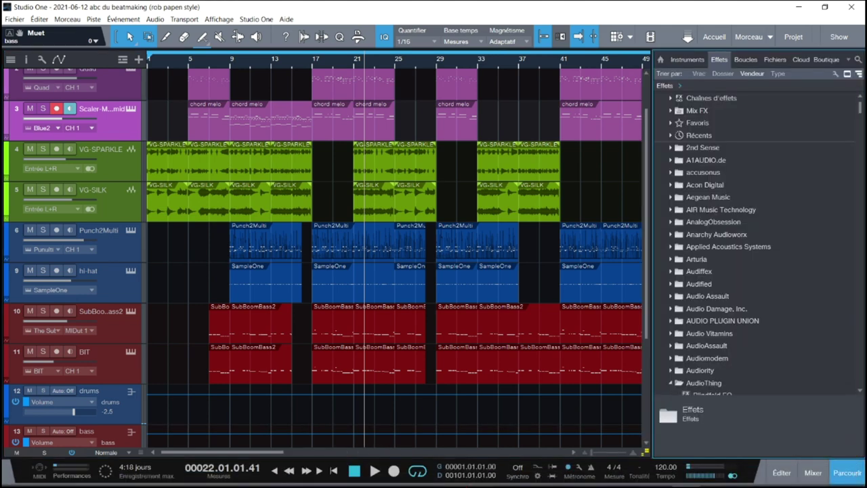
{"action": "left_click_drag", "start_coordinate": [861, 106], "coordinate": [862, 315]}
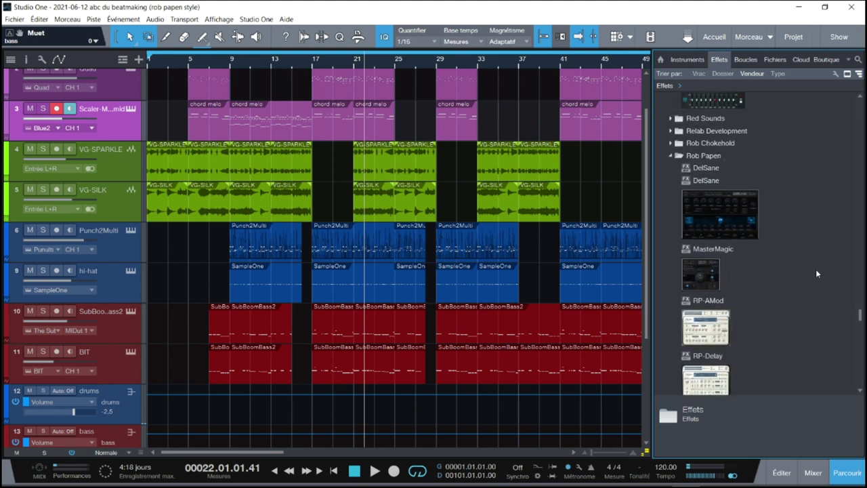
{"action": "left_click_drag", "start_coordinate": [862, 315], "coordinate": [861, 332]}
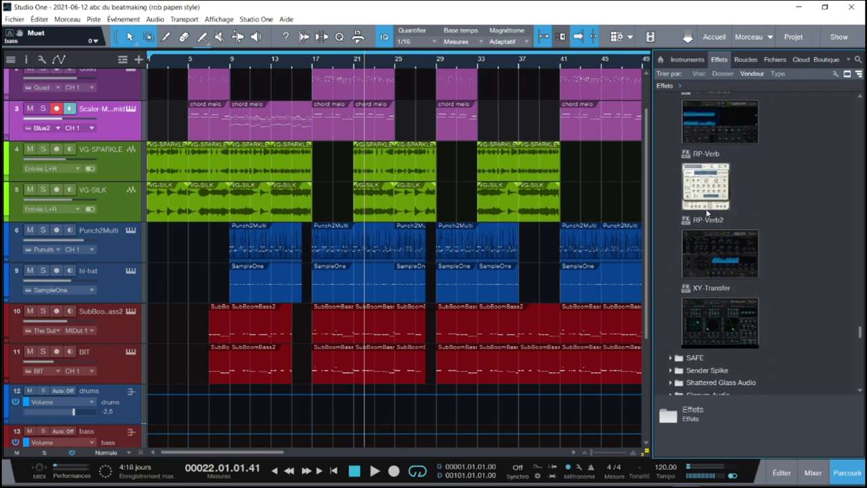
{"action": "left_click_drag", "start_coordinate": [861, 336], "coordinate": [861, 325]}
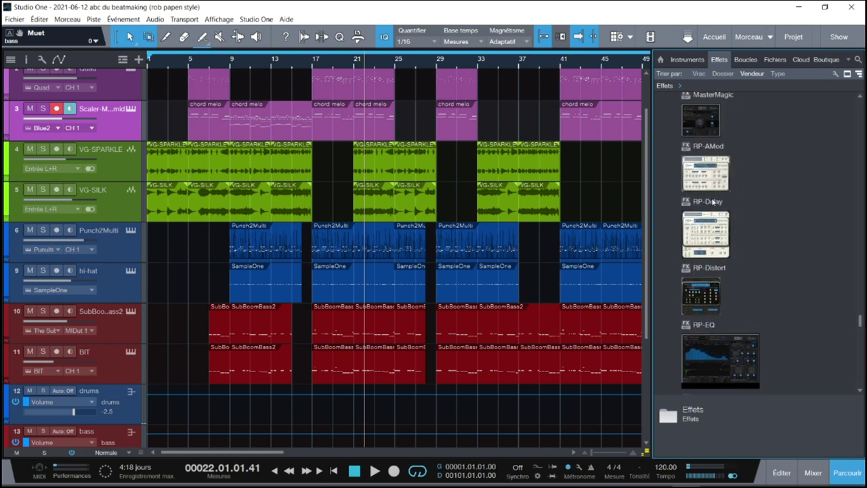
{"action": "scroll", "coordinate": [725, 302], "scroll_direction": "up", "scroll_amount": 2}
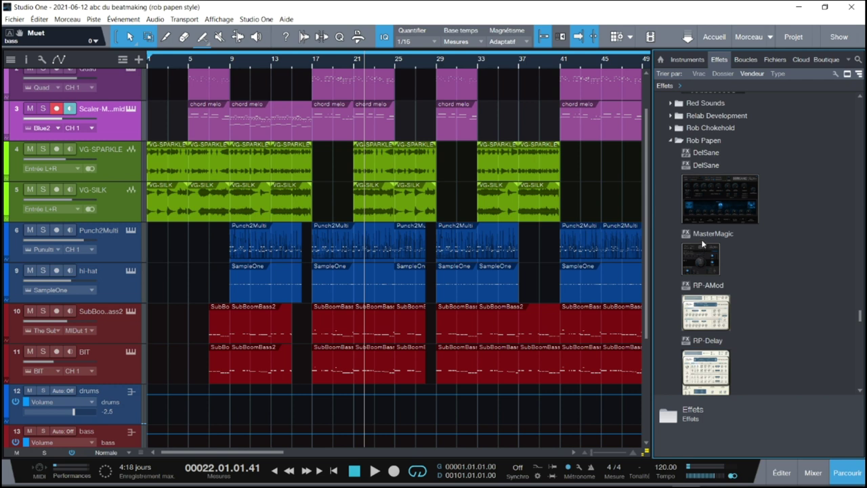
Switch the browser to the instruments and examine the Rob Papen vendor folder, from Vecto back up to BIT
{"action": "left_click", "coordinate": [694, 60]}
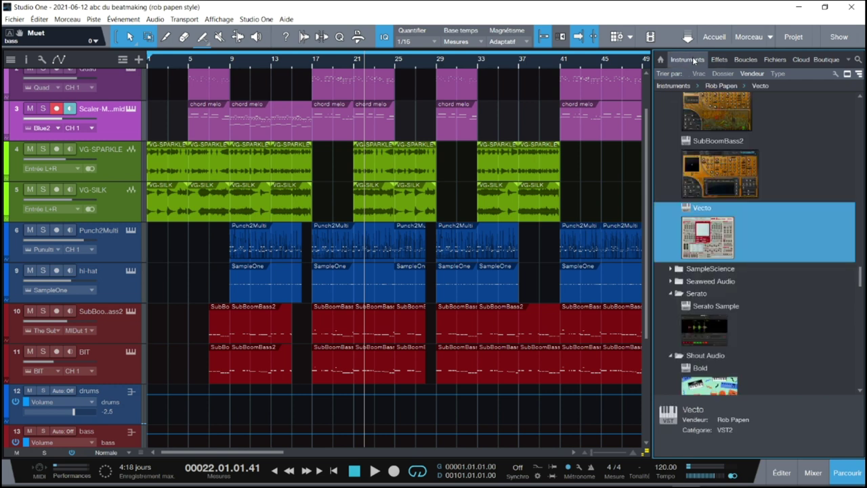
{"action": "scroll", "coordinate": [852, 281], "scroll_direction": "up", "scroll_amount": 3}
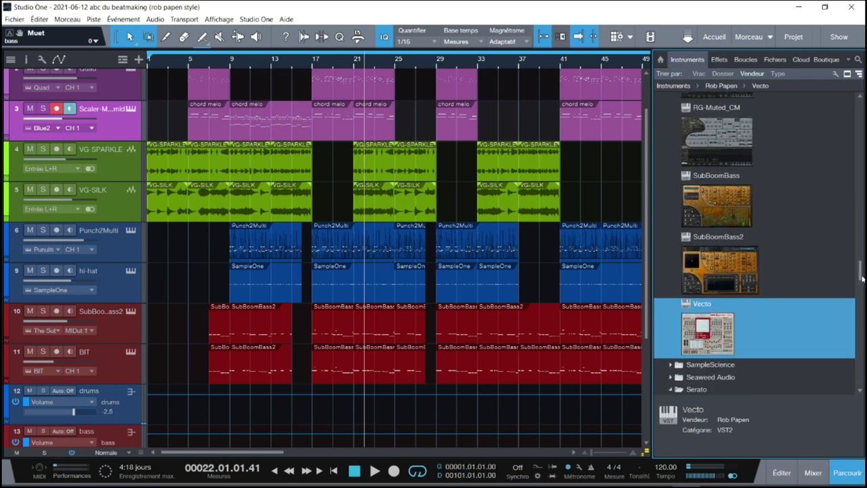
{"action": "scroll", "coordinate": [833, 280], "scroll_direction": "down", "scroll_amount": 2}
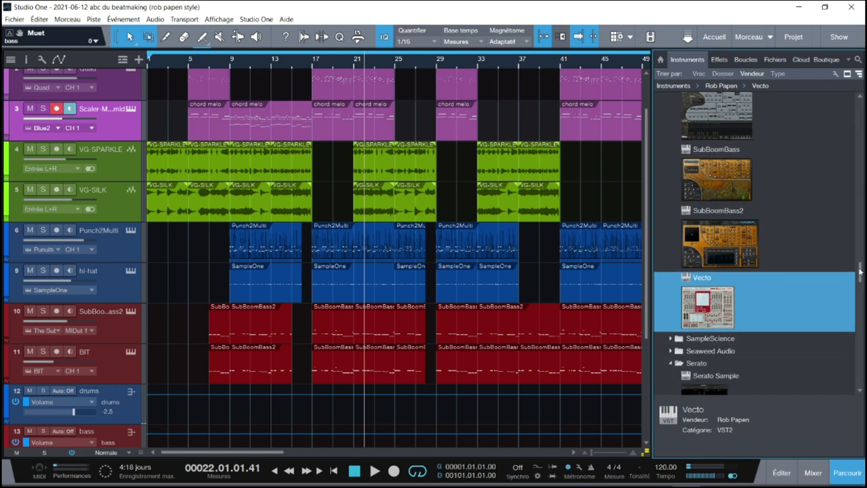
{"action": "scroll", "coordinate": [784, 303], "scroll_direction": "up", "scroll_amount": 3}
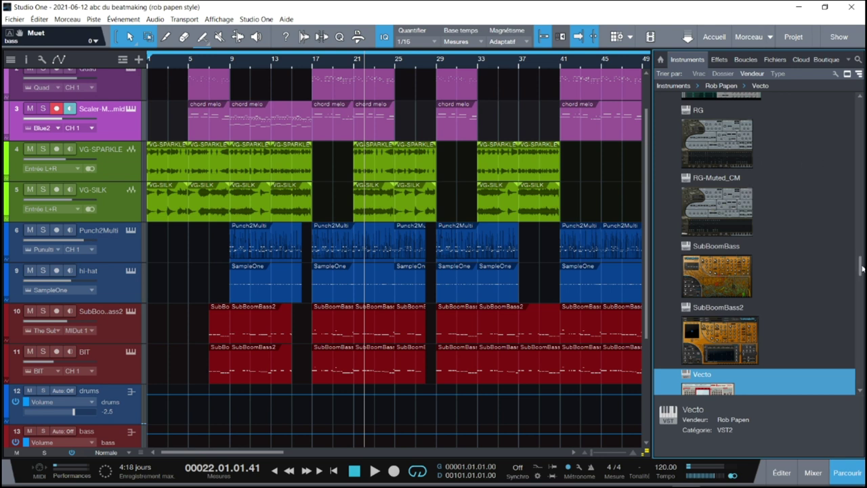
{"action": "scroll", "coordinate": [862, 269], "scroll_direction": "up", "scroll_amount": 6}
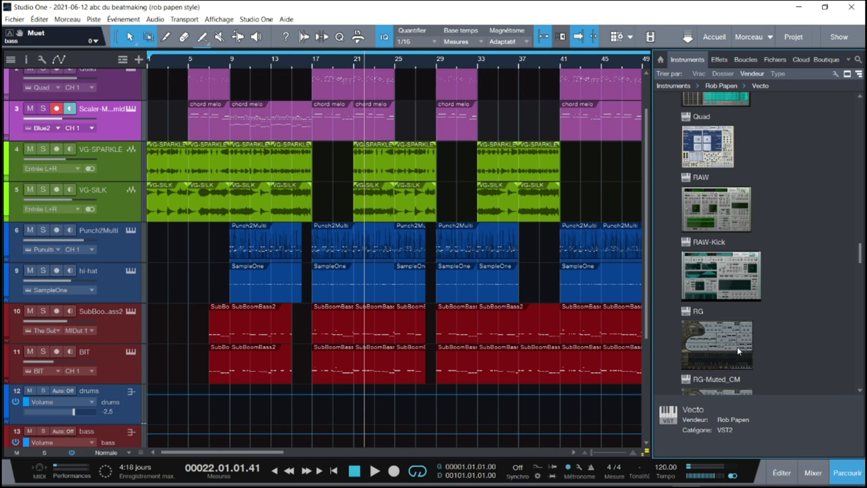
{"action": "left_click_drag", "start_coordinate": [862, 255], "coordinate": [861, 251]}
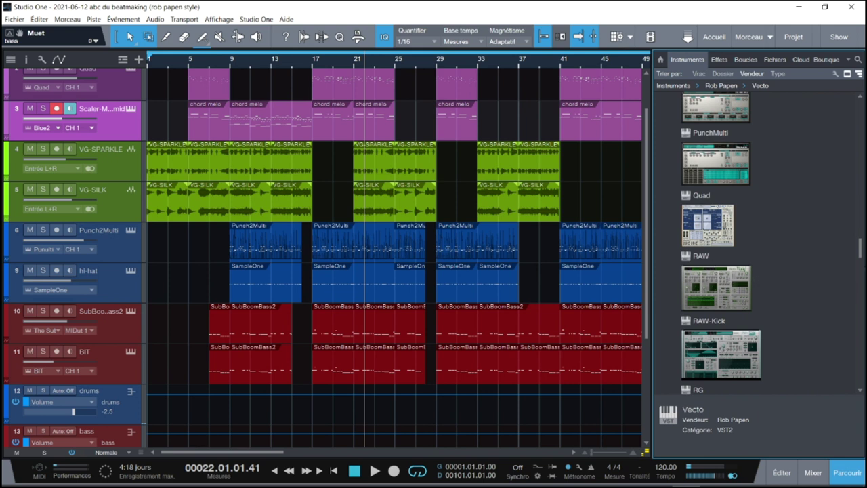
{"action": "left_click_drag", "start_coordinate": [862, 258], "coordinate": [862, 251]}
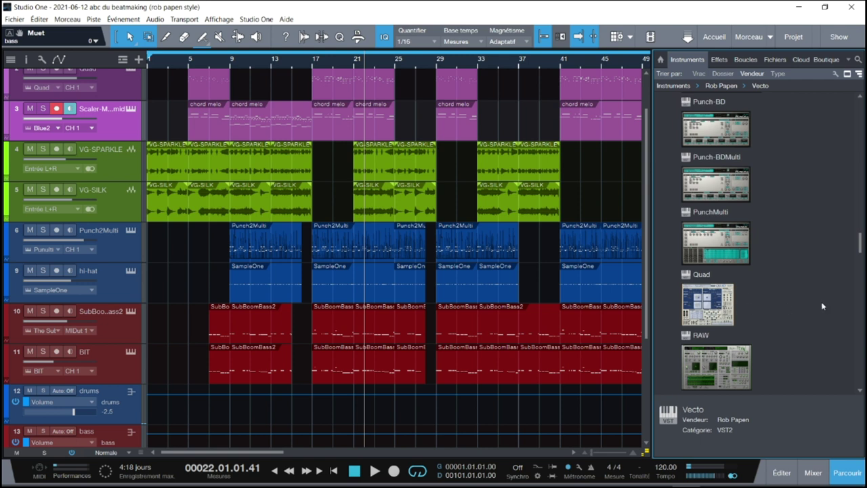
{"action": "left_click_drag", "start_coordinate": [861, 250], "coordinate": [861, 244]}
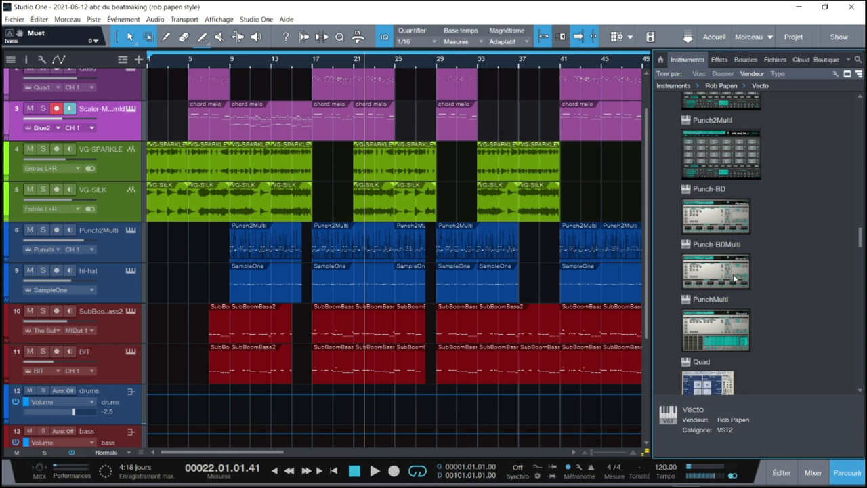
{"action": "scroll", "coordinate": [862, 243], "scroll_direction": "up", "scroll_amount": 3}
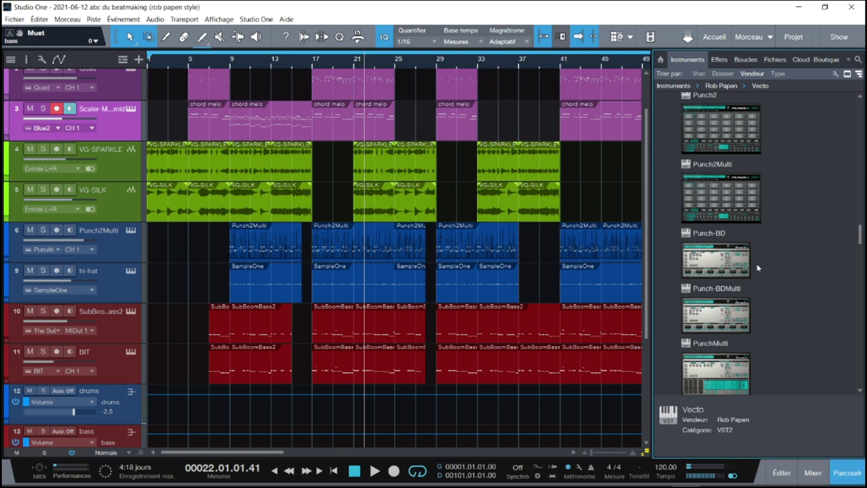
{"action": "scroll", "coordinate": [768, 286], "scroll_direction": "up", "scroll_amount": 8}
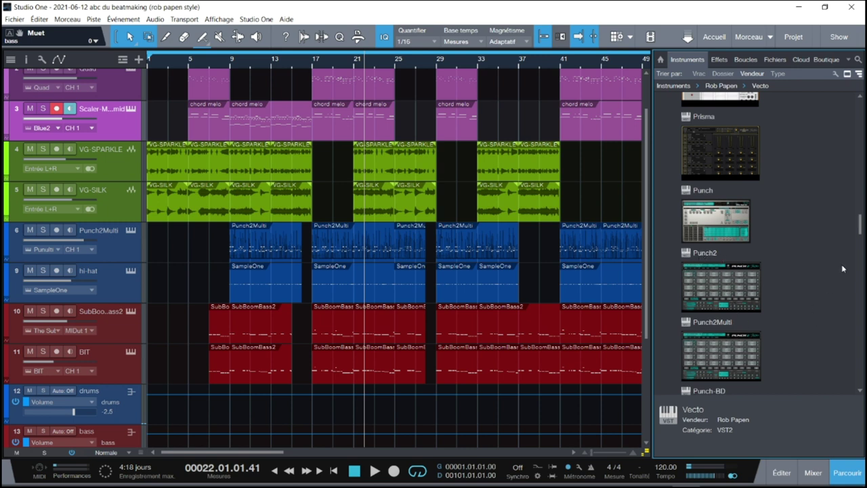
{"action": "scroll", "coordinate": [701, 289], "scroll_direction": "up", "scroll_amount": 3}
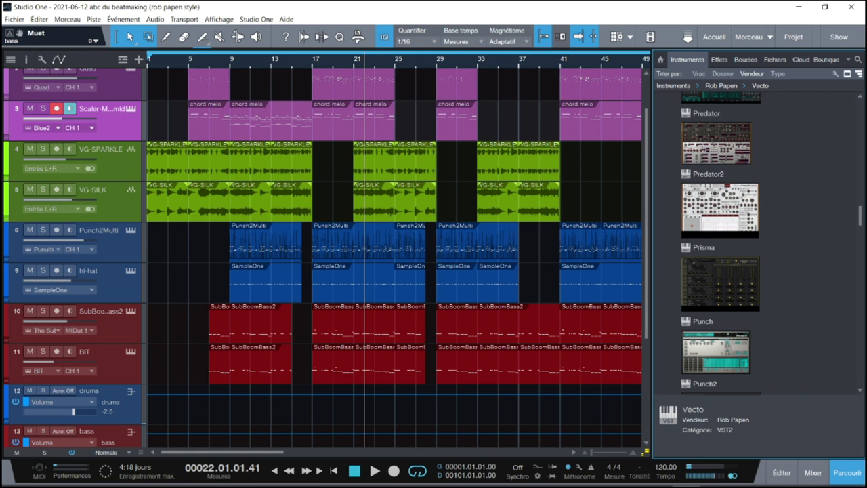
{"action": "scroll", "coordinate": [771, 285], "scroll_direction": "up", "scroll_amount": 3}
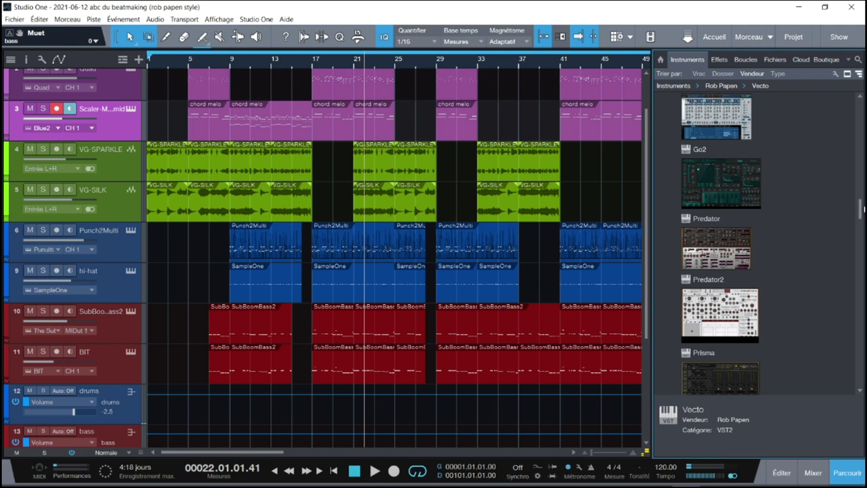
{"action": "scroll", "coordinate": [741, 251], "scroll_direction": "up", "scroll_amount": 3}
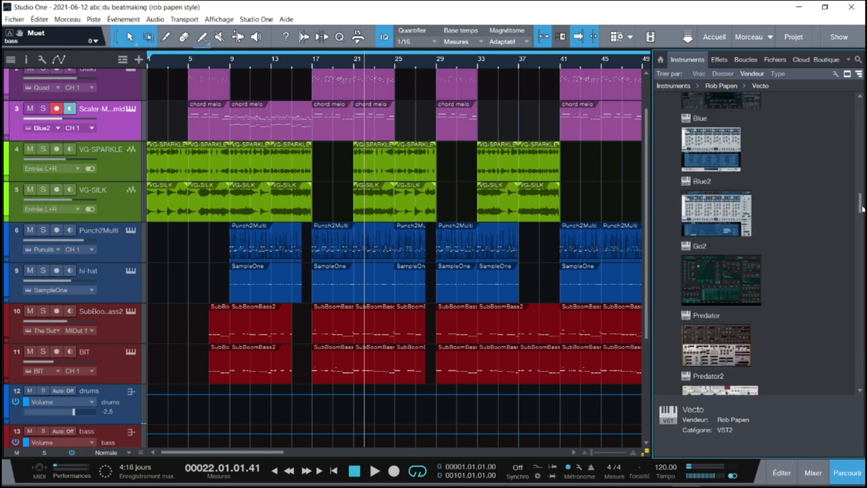
{"action": "scroll", "coordinate": [733, 276], "scroll_direction": "up", "scroll_amount": 6}
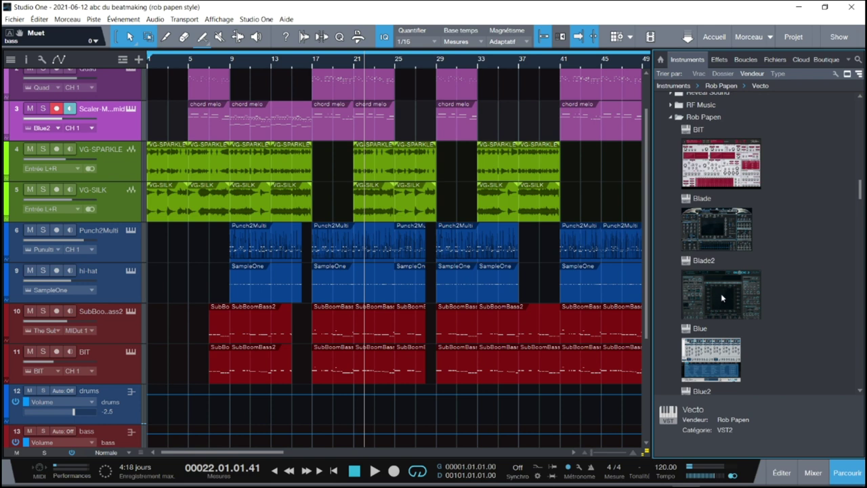